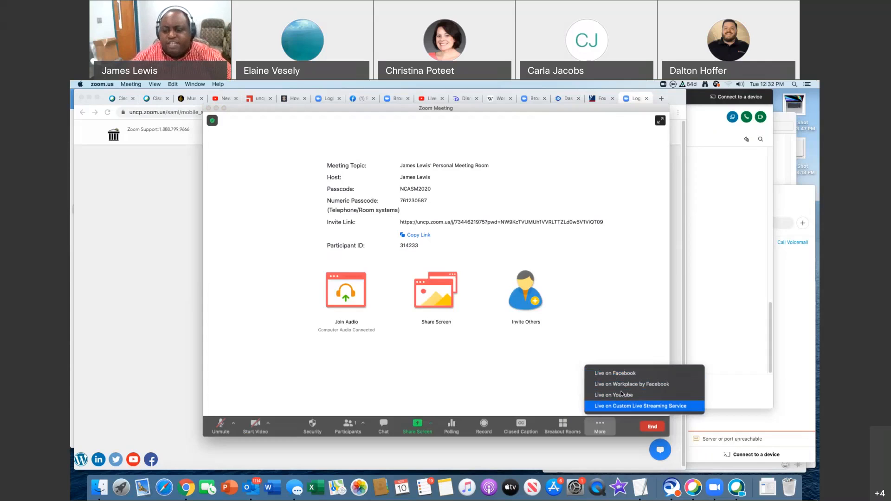
Open the meeting's closed captioning options and choose to assign a participant to type, keeping the meeting window in view
click(634, 351)
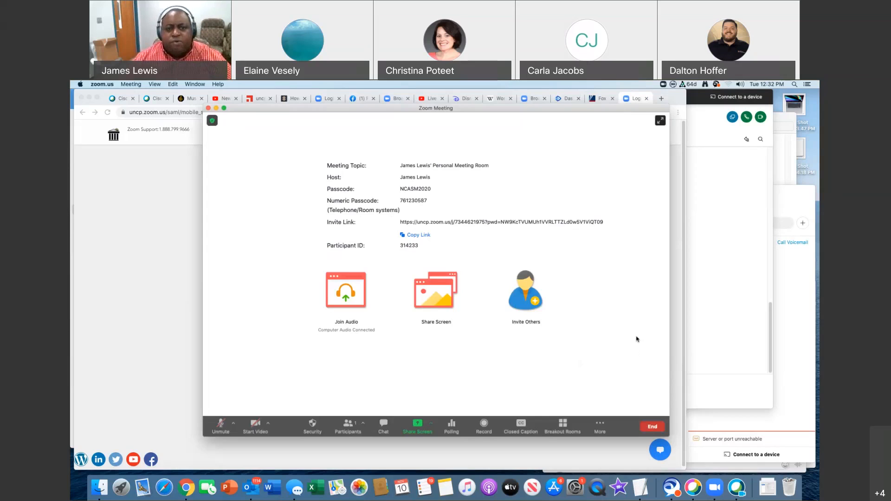
drag(525, 113, 520, 113)
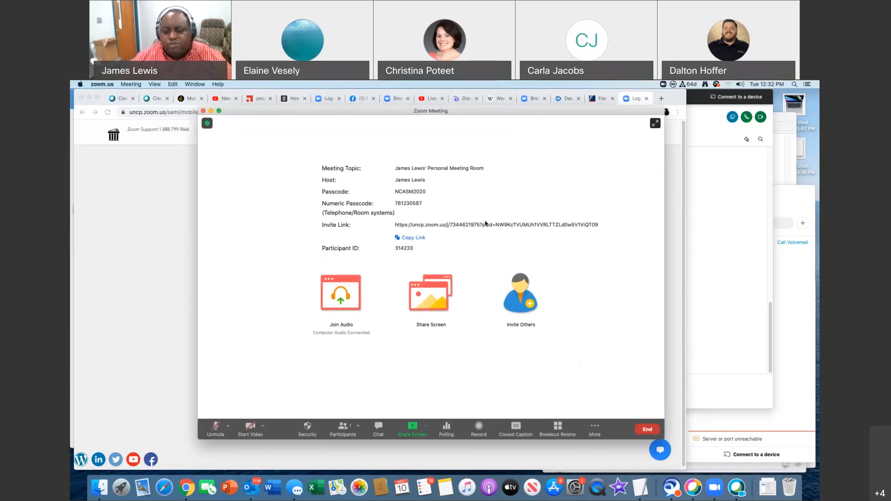
click(516, 426)
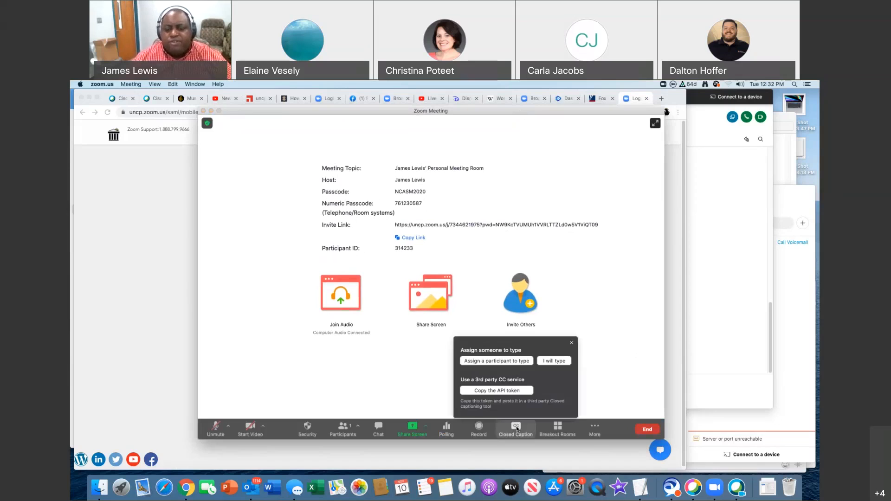
click(516, 362)
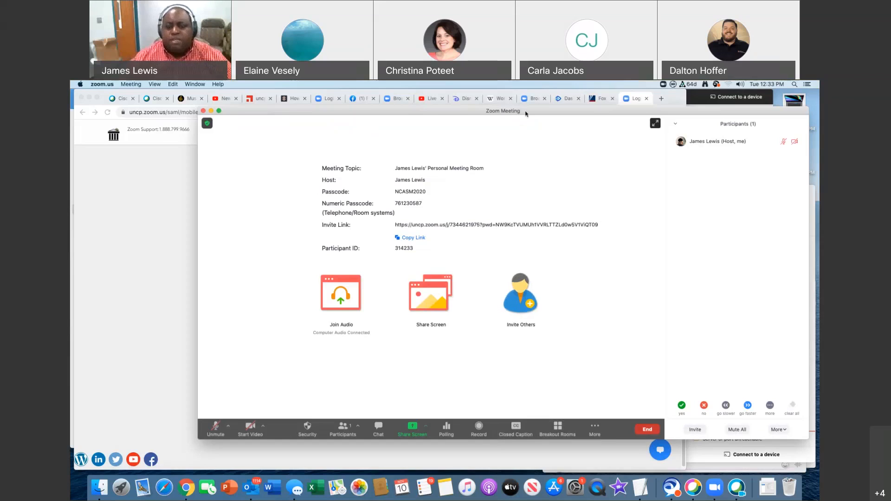
drag(526, 113, 453, 118)
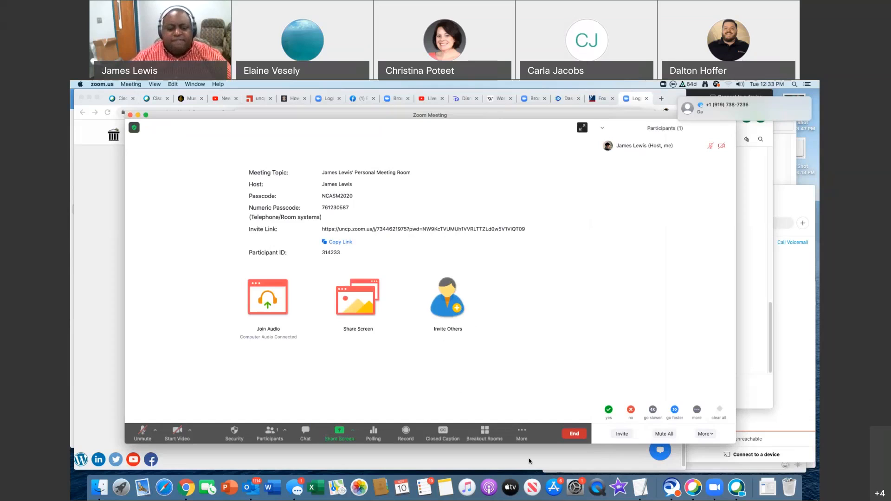
click(298, 486)
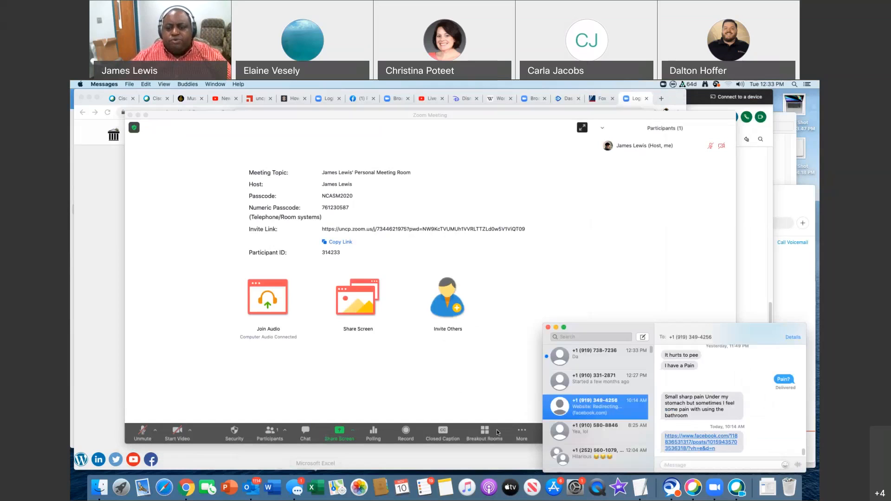
click(556, 328)
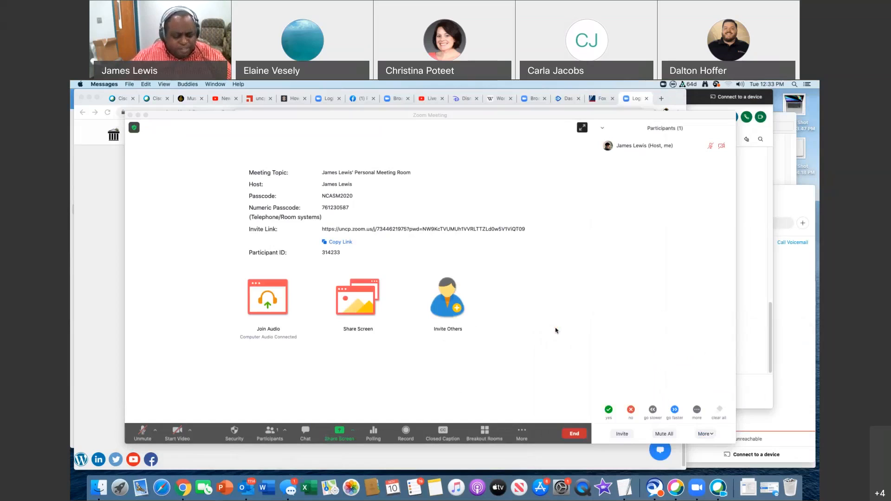
right_click(281, 495)
click(303, 462)
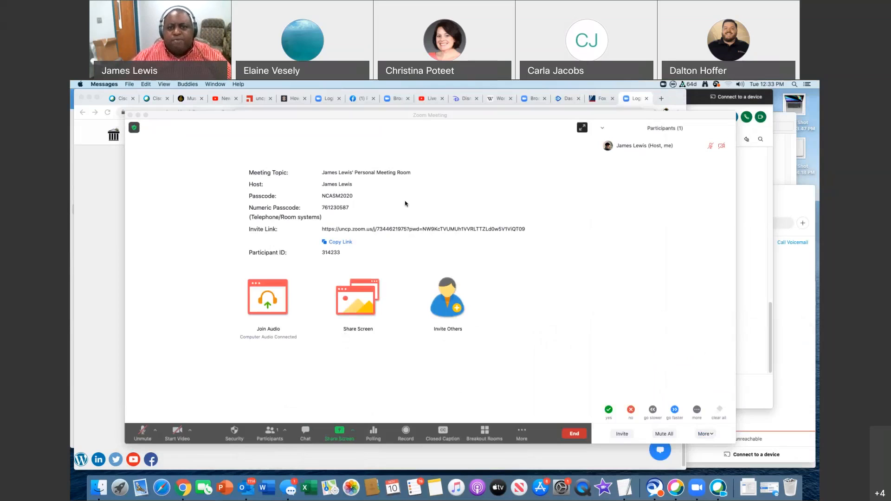
Start live streaming the meeting with the Live on Facebook option
drag(479, 117, 452, 122)
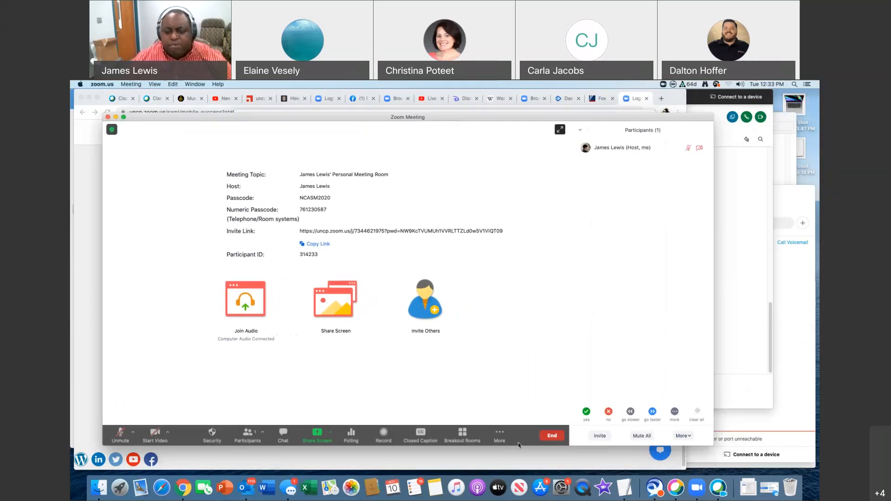
click(500, 436)
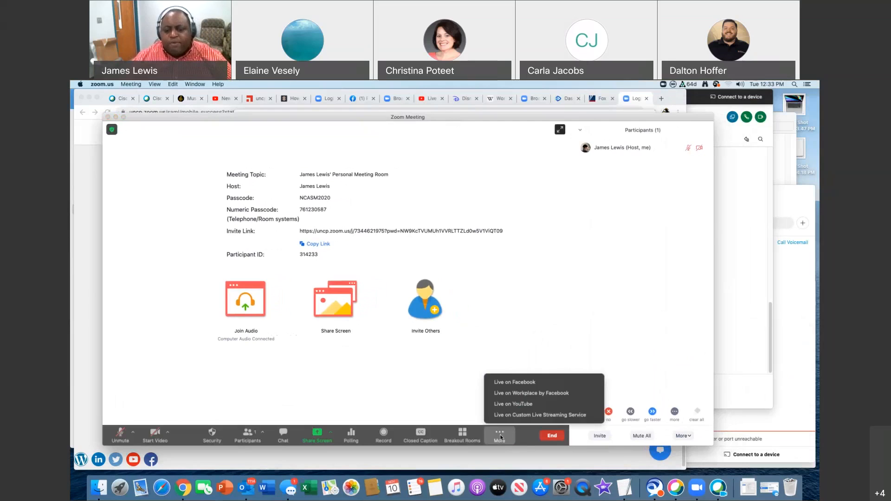
click(526, 381)
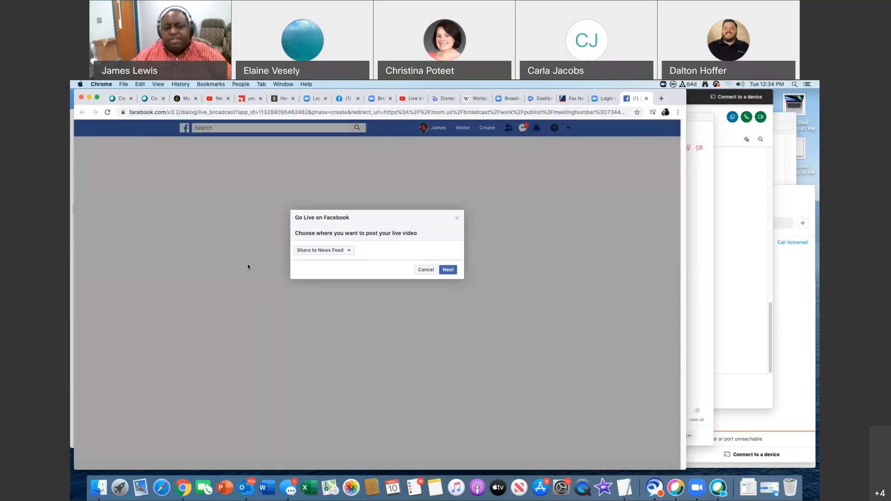
Choose to share the live video on a managed page, selecting UNCP Division of Information Technology
click(349, 252)
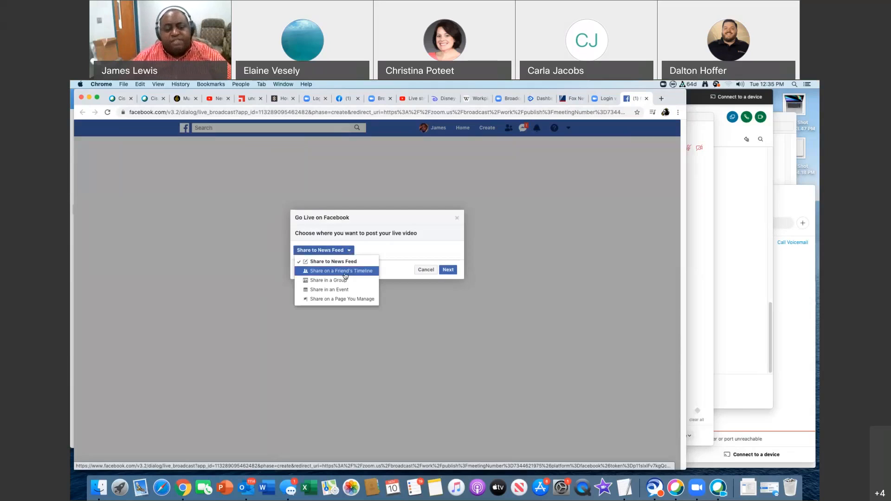
click(349, 300)
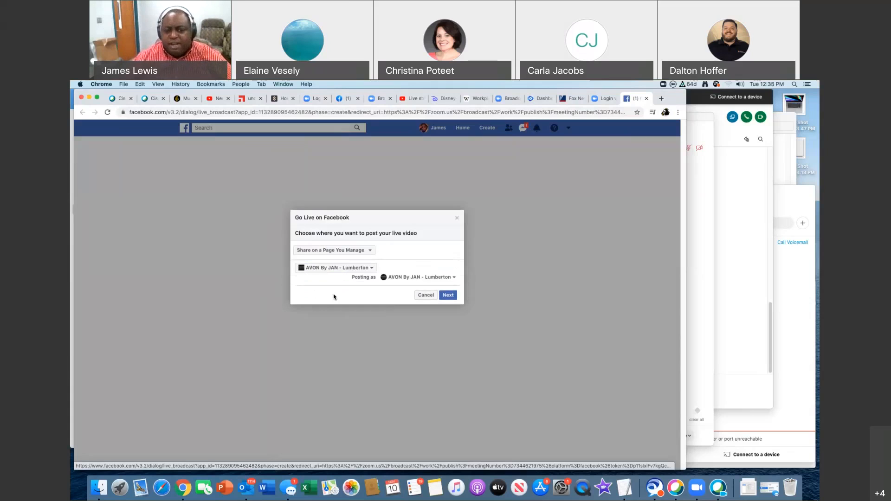
click(346, 272)
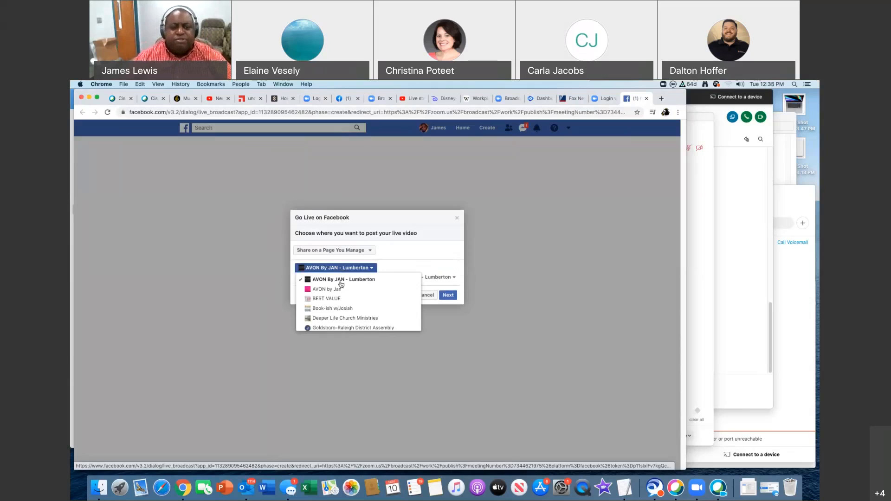
scroll(342, 292, down, 10)
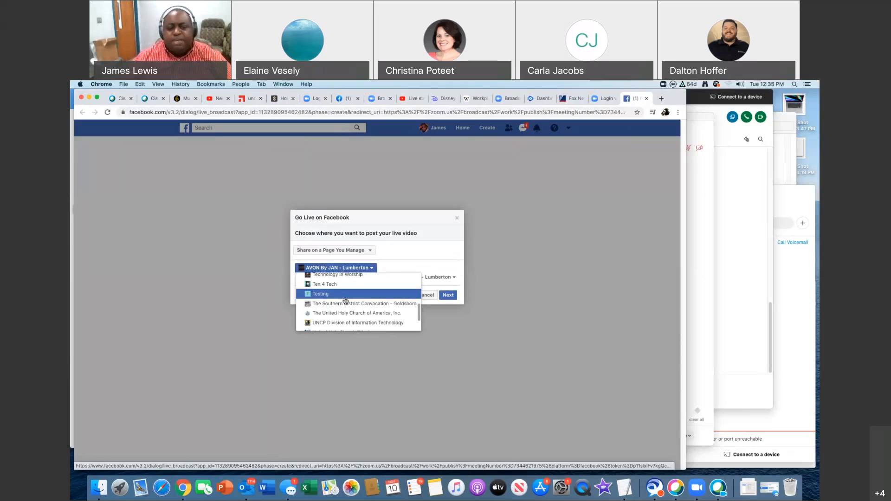
scroll(345, 301, up, 6)
scroll(346, 301, down, 2)
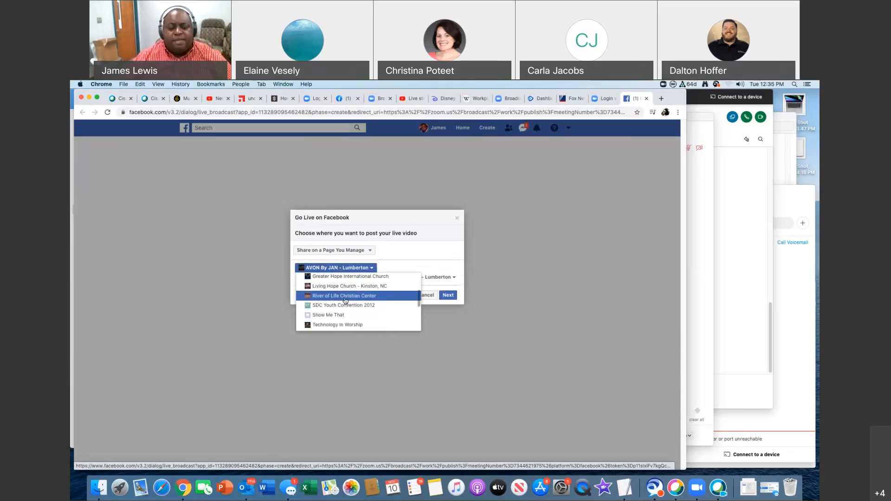
scroll(345, 301, down, 2)
scroll(345, 301, down, 3)
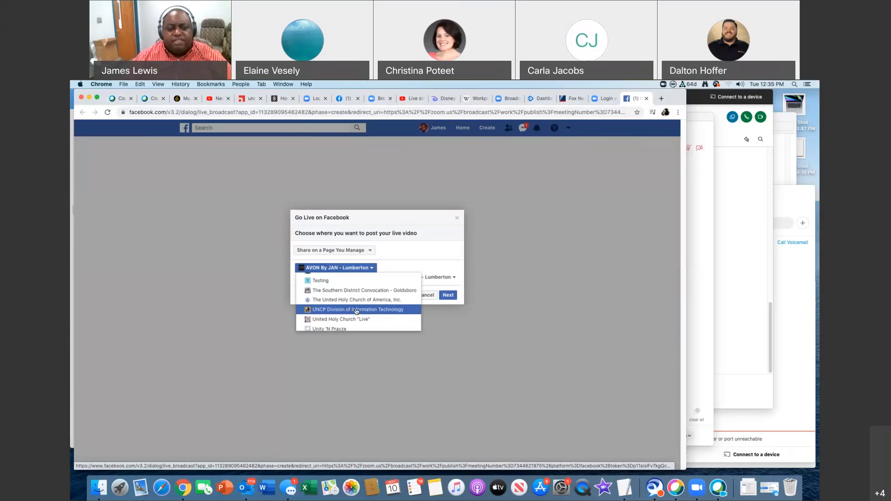
click(356, 310)
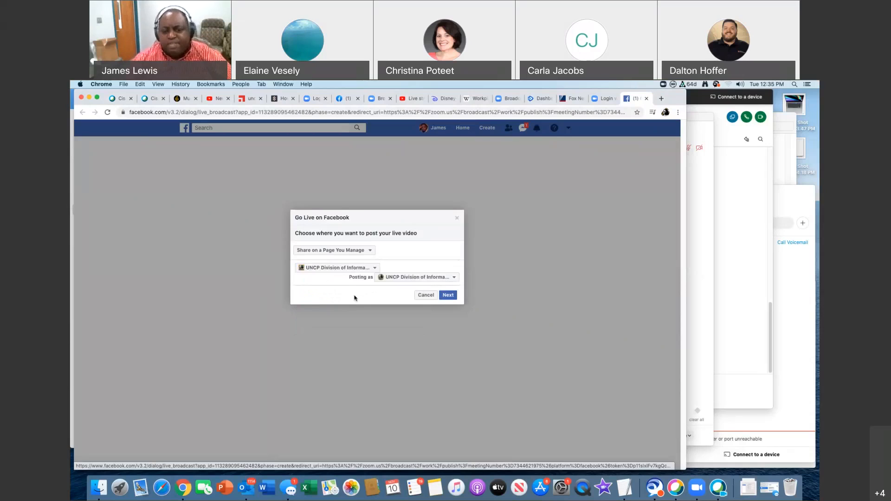
Choose UNCP Division of Information Technology as the posting identity and continue to the Live Producer page
click(400, 280)
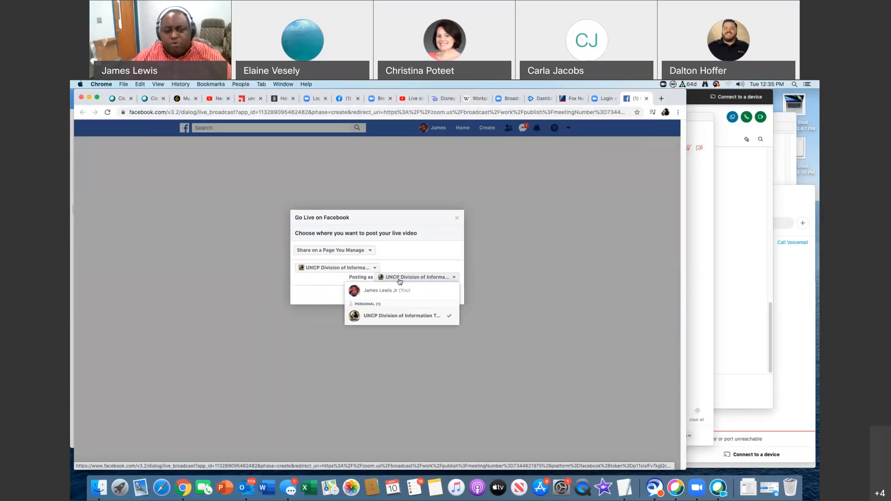
click(403, 317)
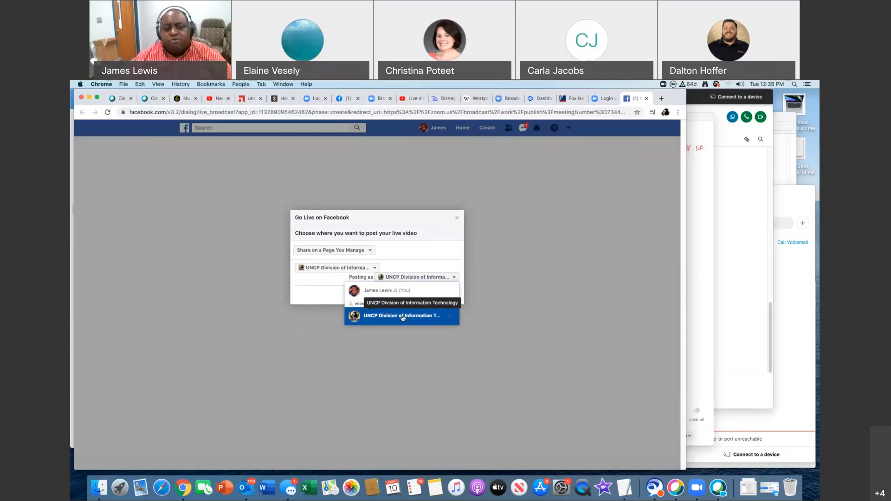
click(328, 286)
click(450, 298)
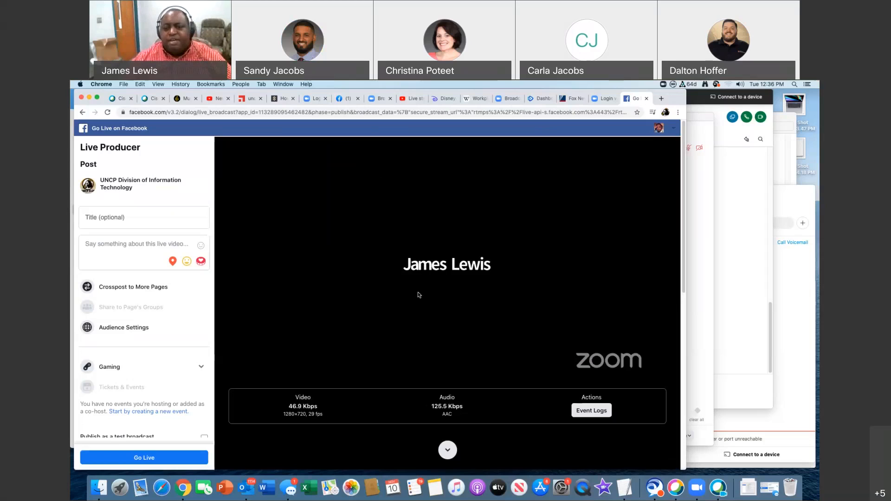
Examine the video preview and the Stream Setup section, including the stream key, server URL and setup options
scroll(419, 295, down, 1)
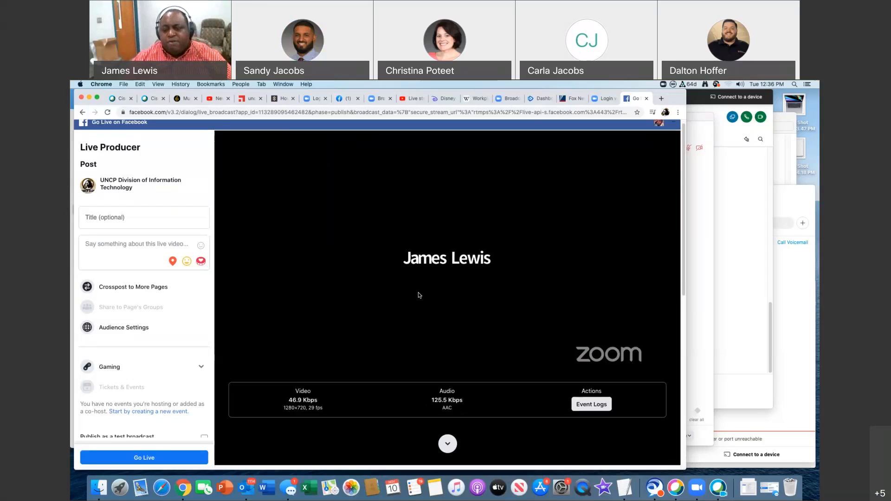
scroll(419, 295, down, 5)
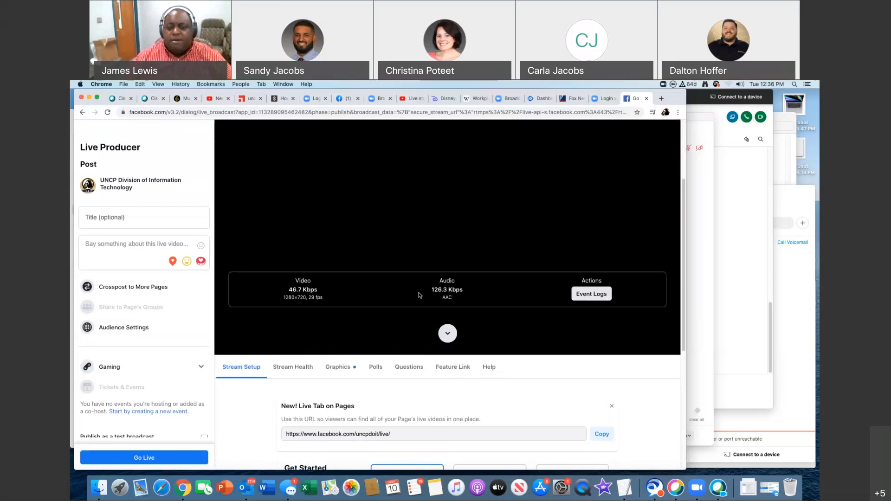
scroll(419, 296, down, 7)
scroll(419, 296, up, 1)
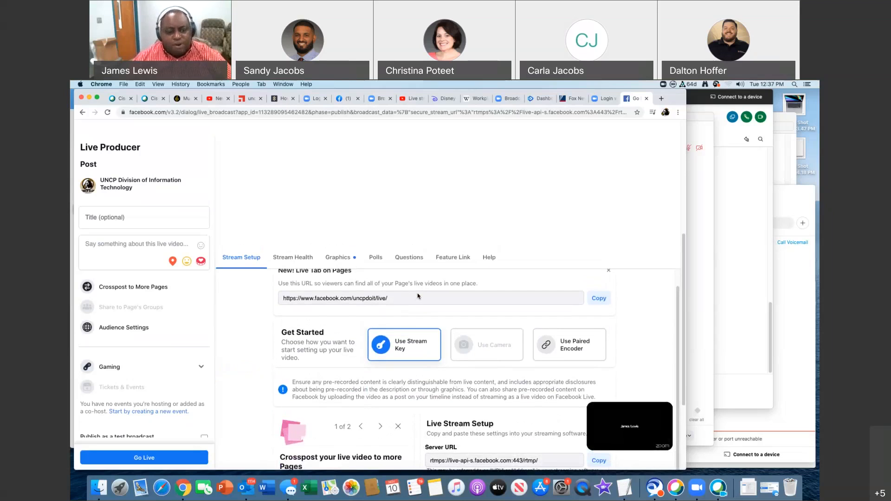
drag(678, 305, 678, 305)
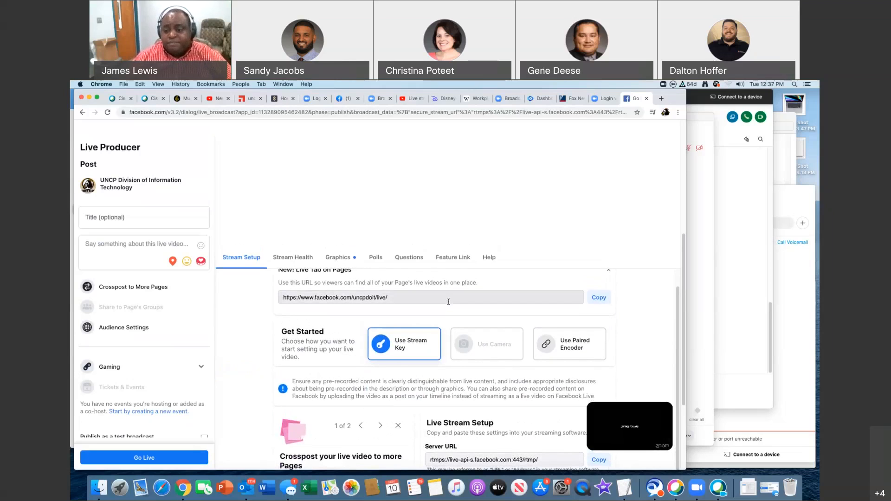
scroll(676, 325, down, 1)
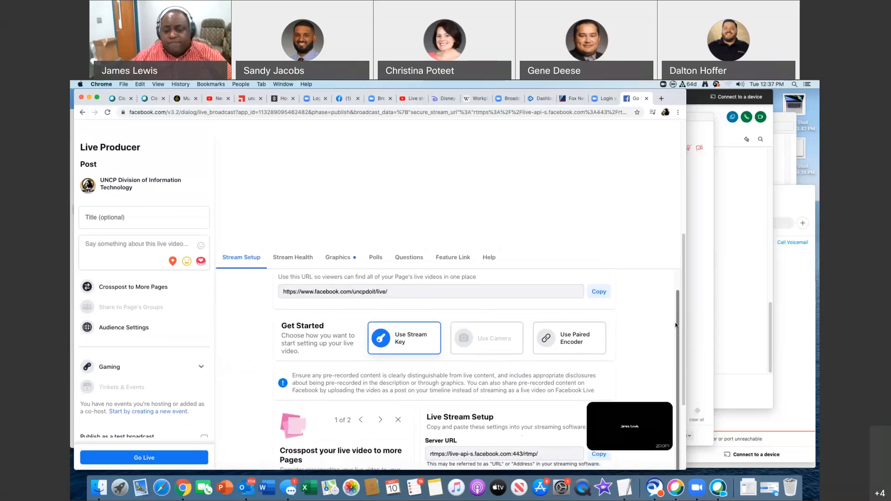
scroll(676, 325, down, 3)
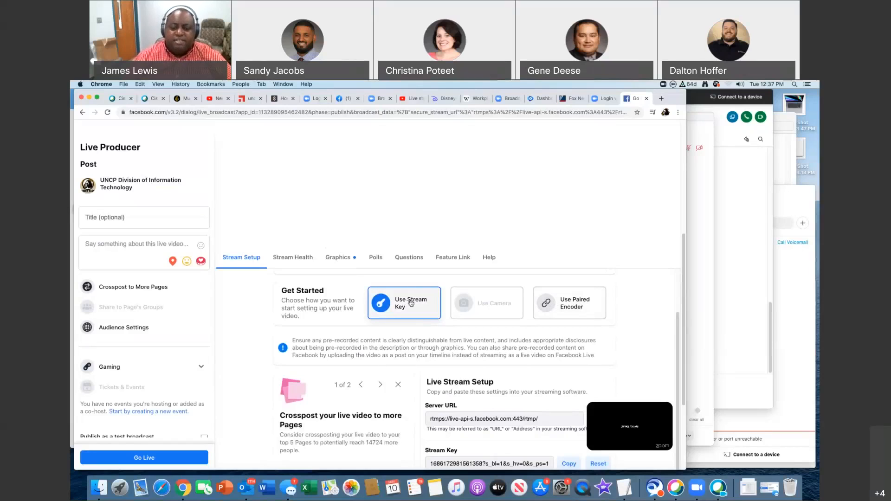
scroll(619, 318, down, 3)
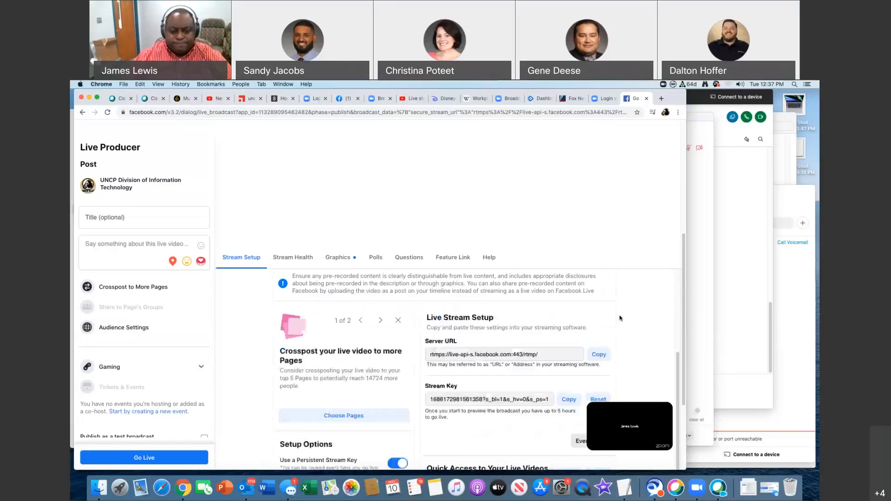
scroll(619, 317, down, 3)
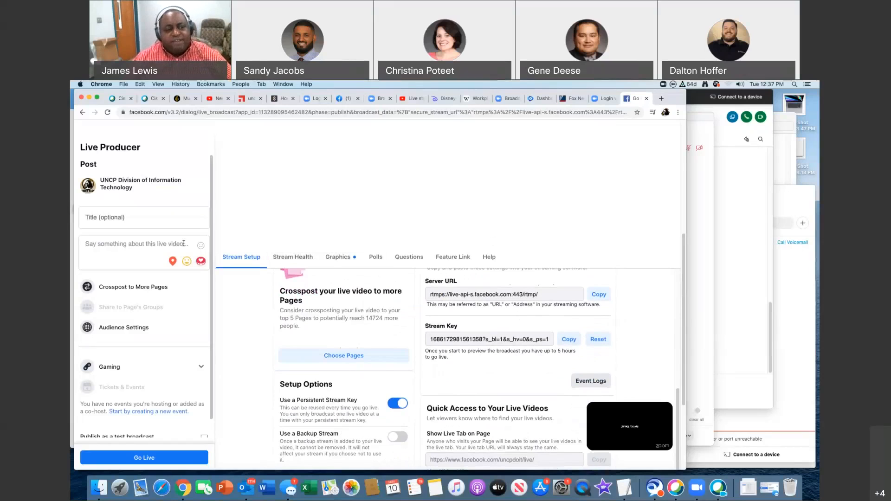
Title the live video post "Zoom Test Training"
click(140, 219)
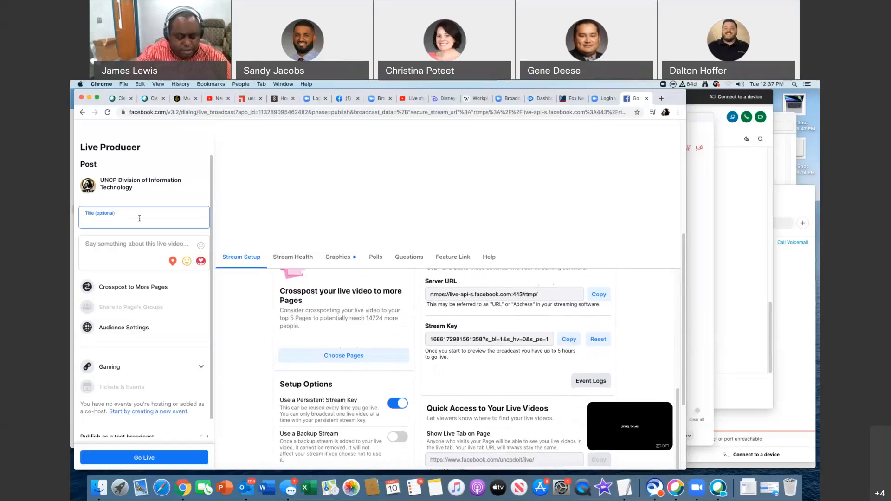
text(Zoom TRAIN)
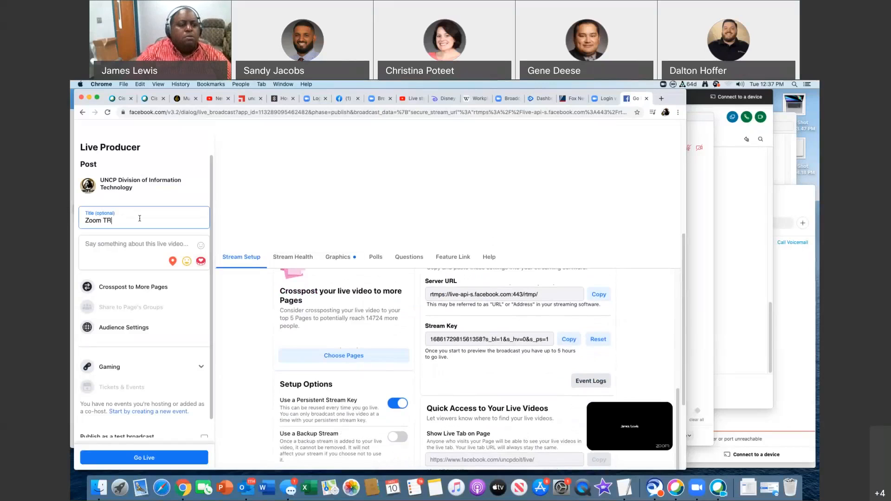
key(BackSpace)
key(BackSpace)
key(BackSpace)
key(BackSpace)
text(est)
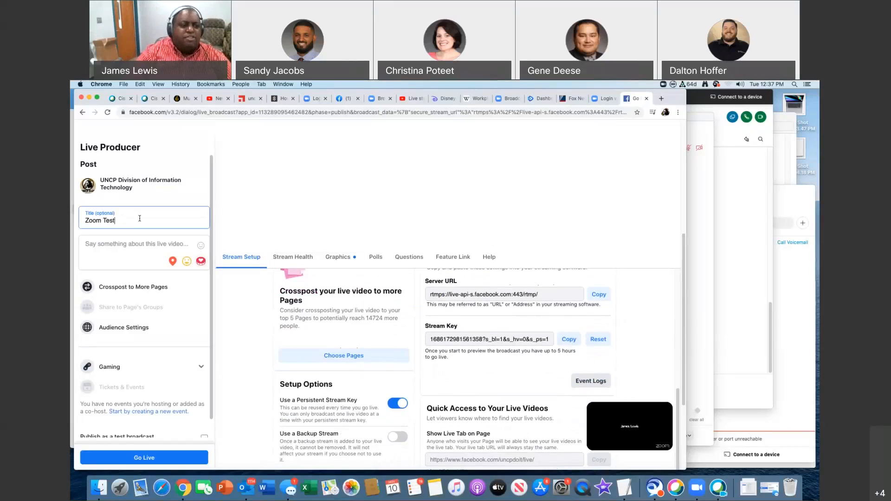
text( Trainin)
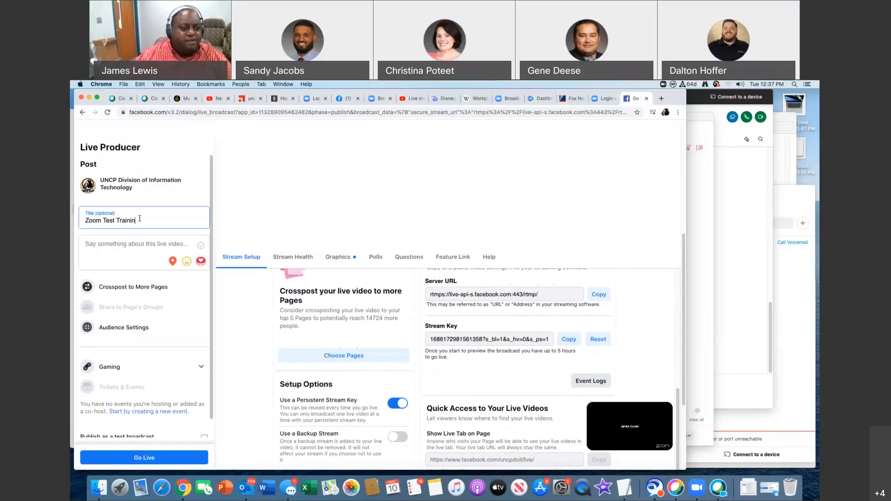
text(g)
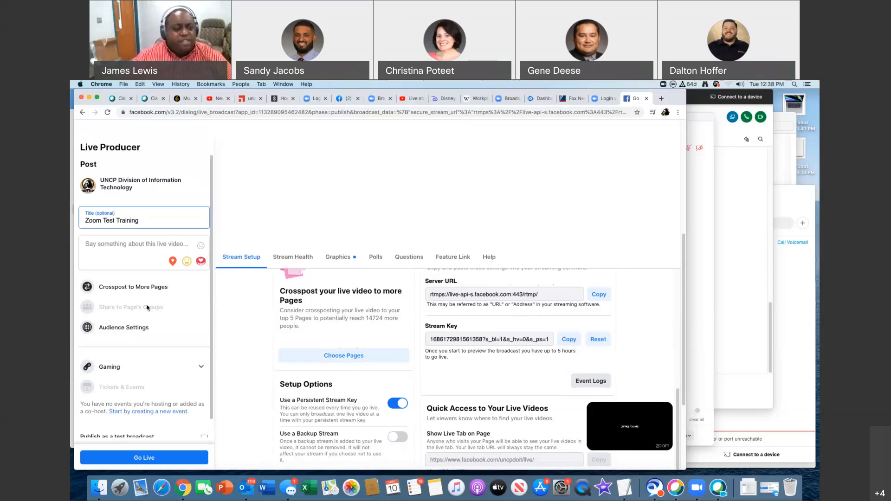
Review the remaining post options in Live Producer and start the Facebook live broadcast
scroll(148, 309, down, 2)
scroll(188, 376, down, 1)
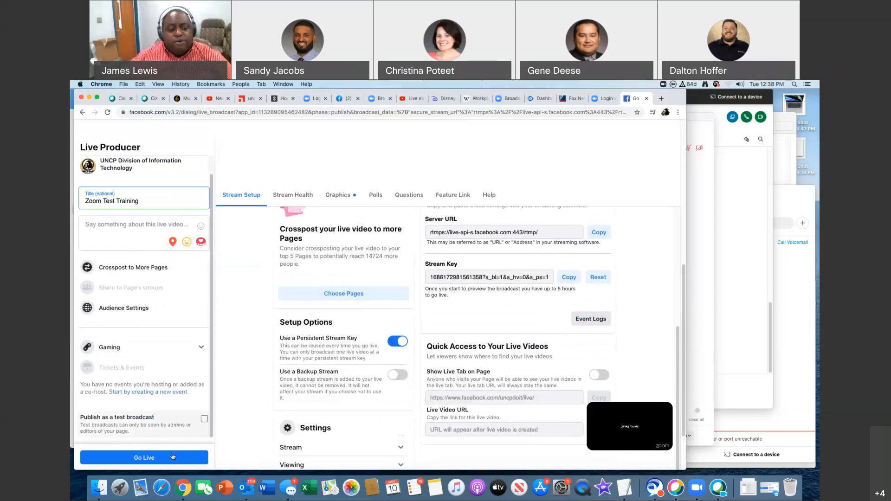
click(155, 459)
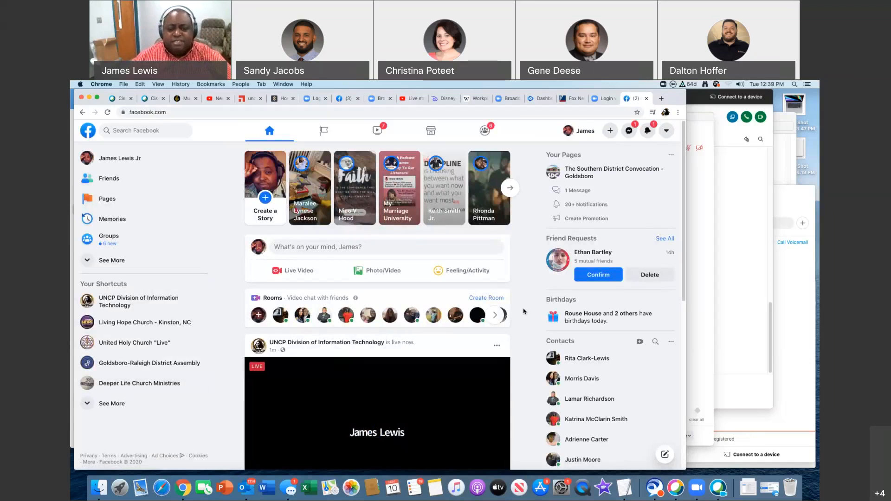
Examine the UNCP Division of Information Technology live video post in the Facebook news feed
scroll(525, 312, down, 1)
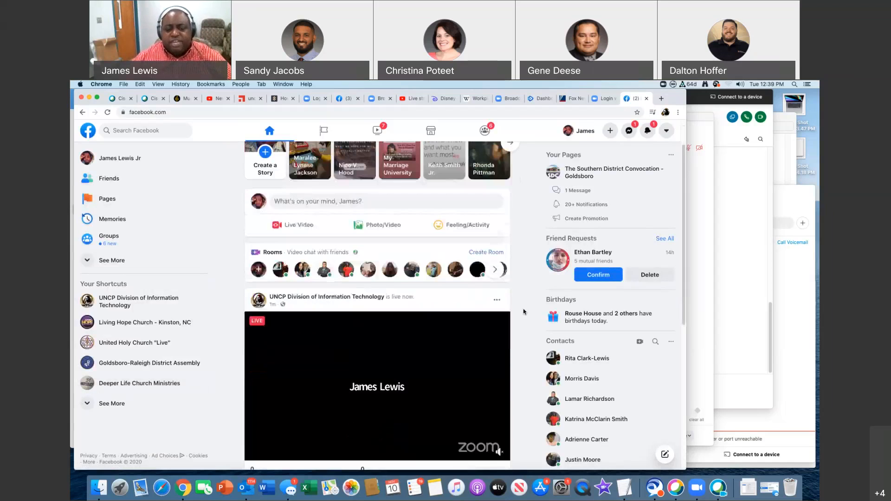
scroll(524, 312, down, 3)
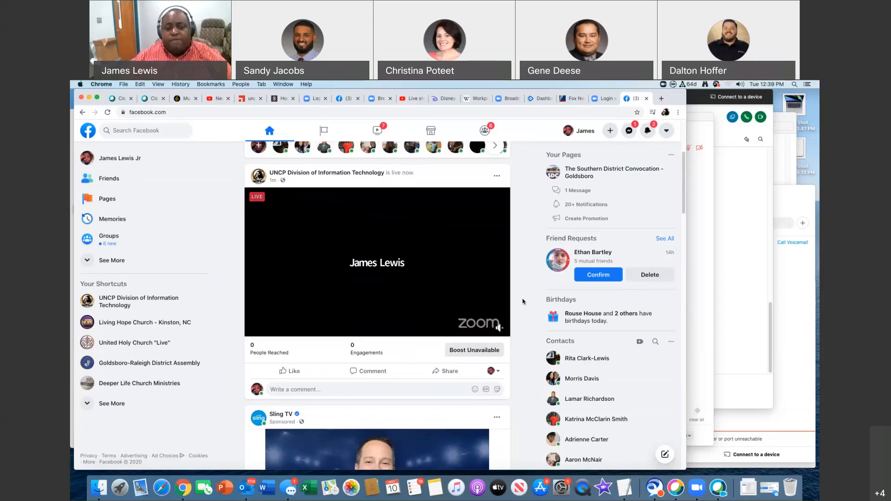
scroll(511, 310, down, 1)
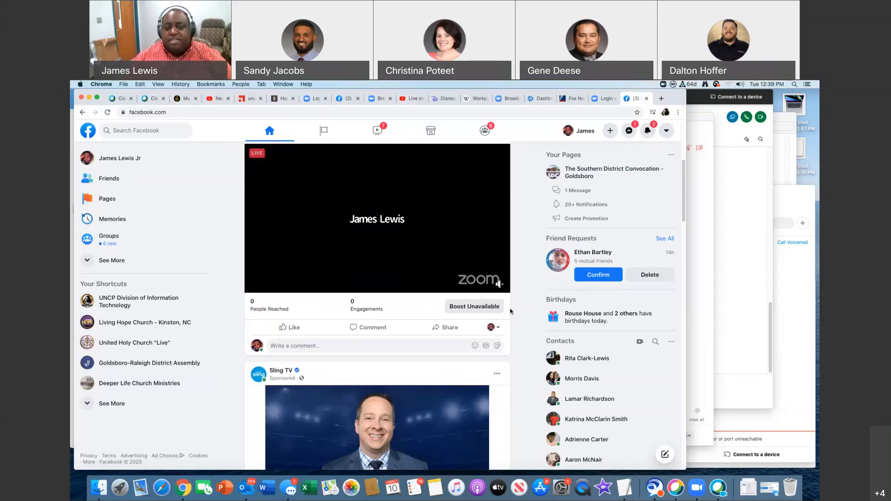
scroll(511, 311, up, 4)
scroll(511, 311, down, 4)
scroll(511, 311, up, 1)
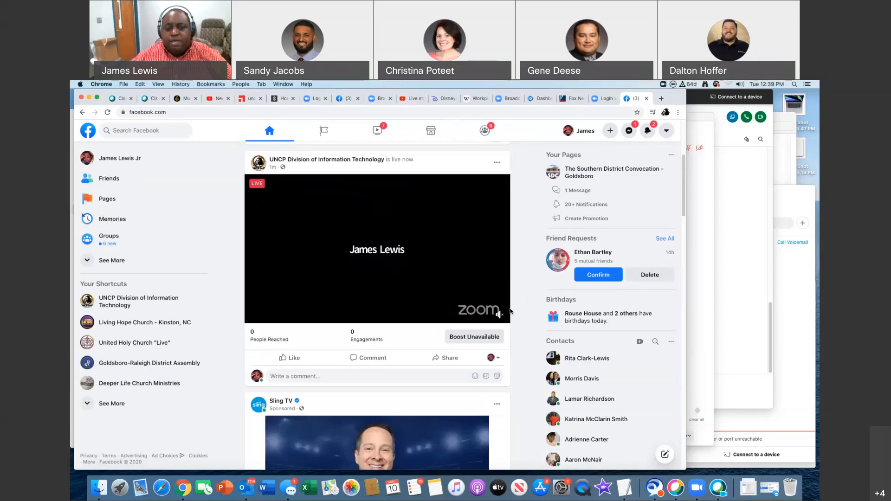
scroll(511, 311, up, 1)
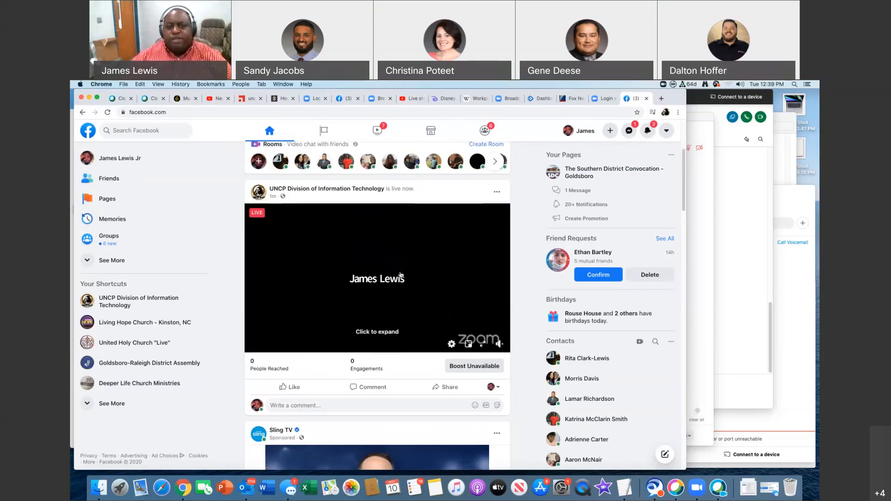
Switch to the Zoom meeting and stop its live stream on Facebook
click(718, 488)
click(697, 488)
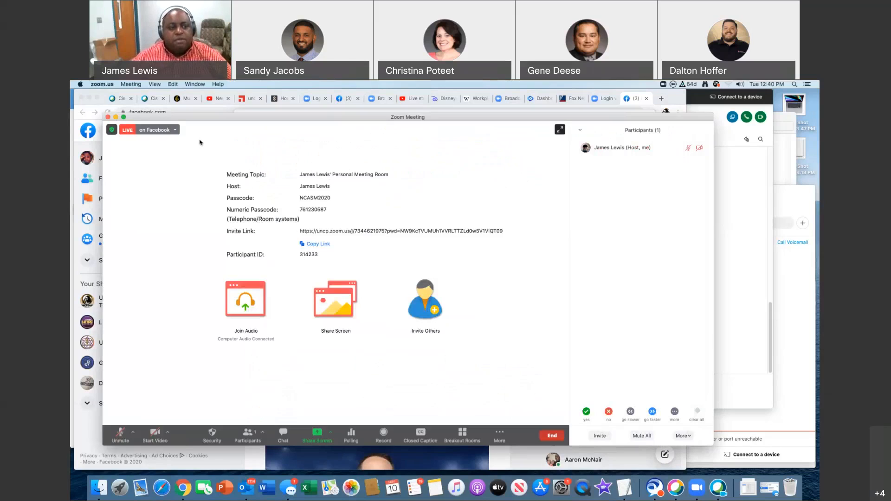
click(175, 131)
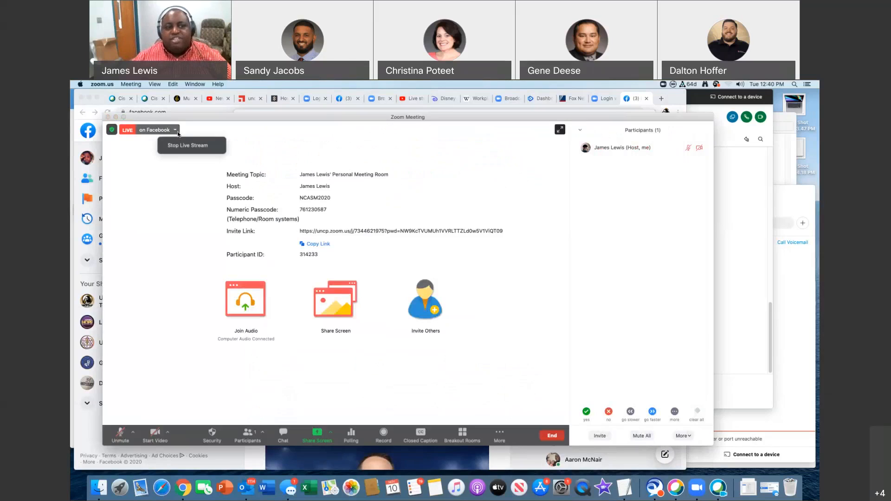
click(182, 145)
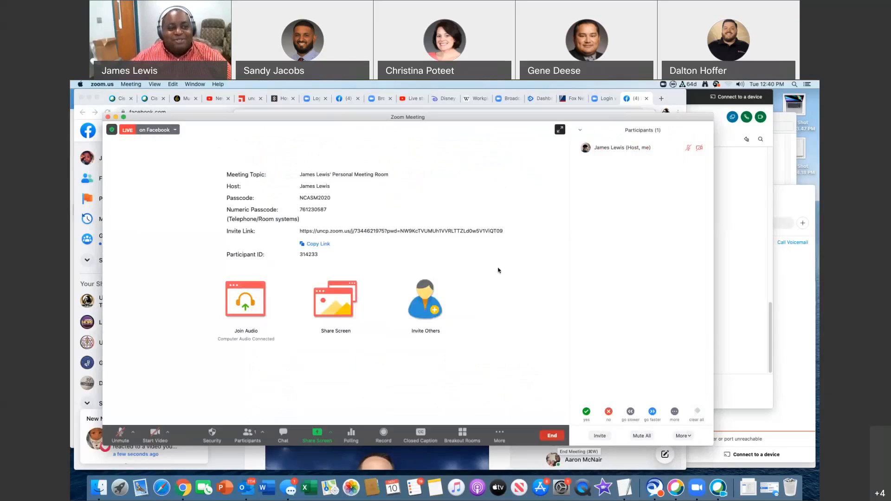
click(170, 132)
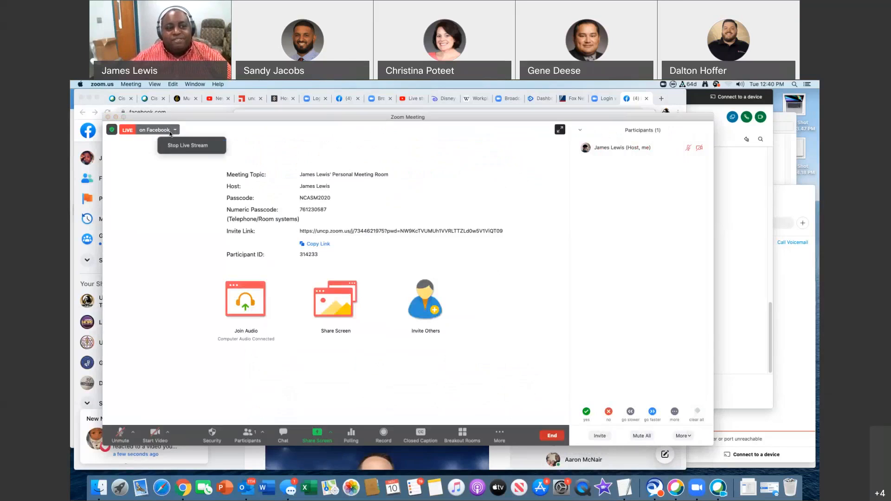
click(176, 145)
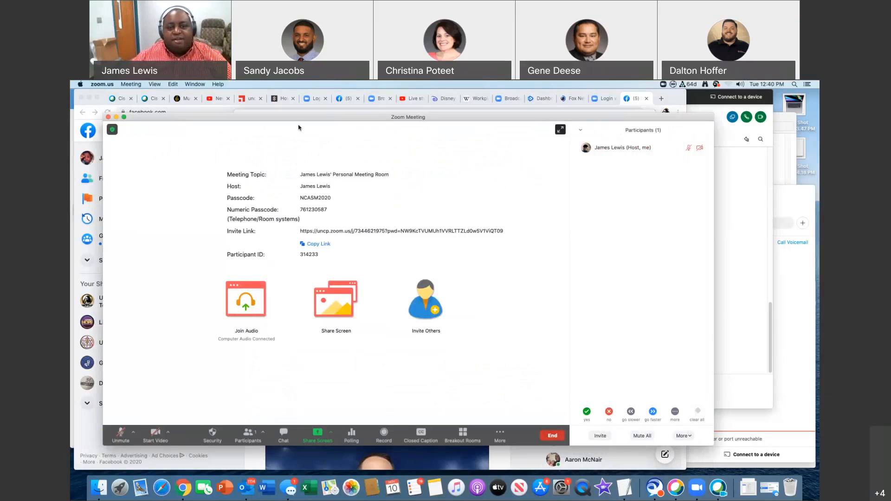
Return to Facebook, open the UNCP Division of Information Technology page and look over its live video post
click(203, 138)
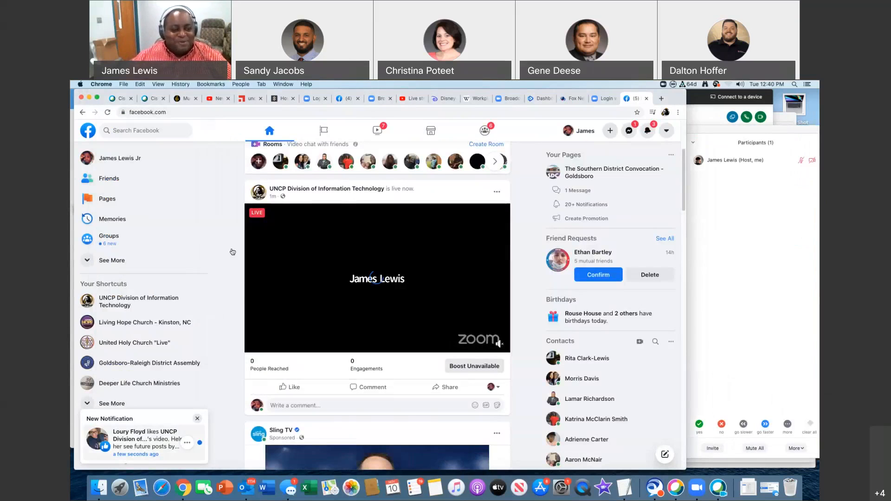
click(136, 302)
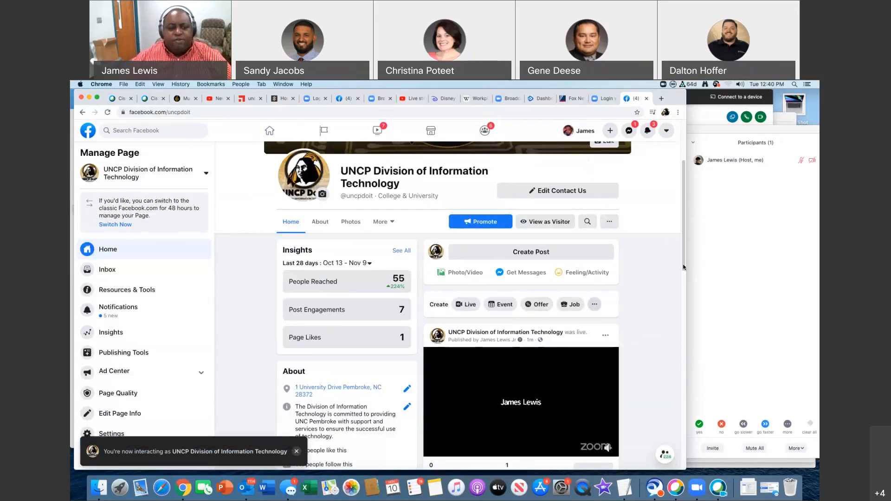
scroll(571, 303, down, 2)
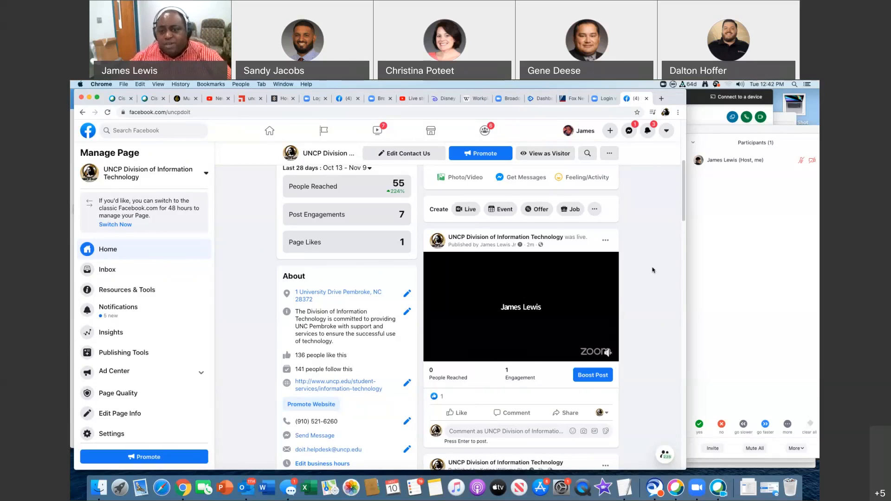
scroll(652, 270, up, 4)
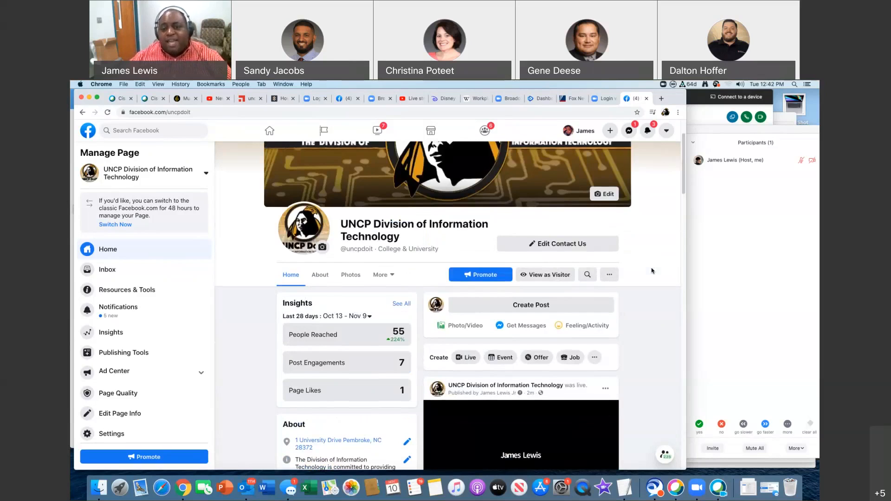
scroll(652, 270, up, 2)
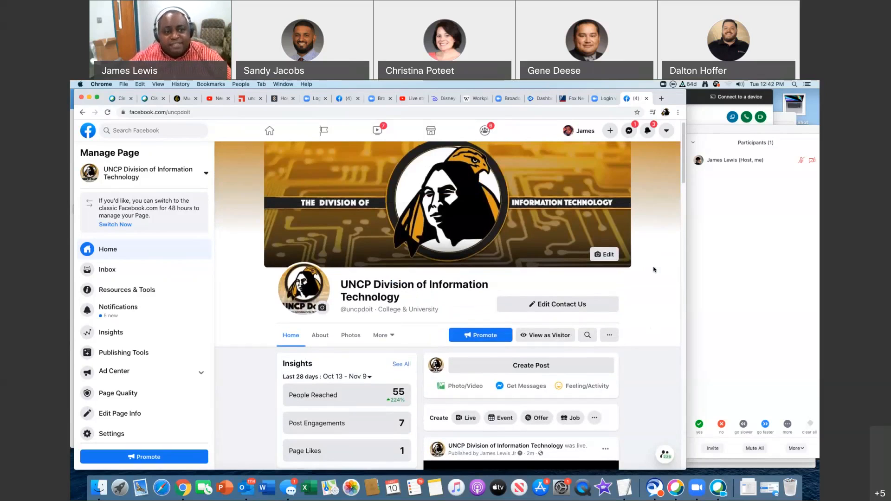
Switch to YouTube, open YouTube Studio for the signed-in channel and go to its live streaming management page
click(215, 98)
click(663, 131)
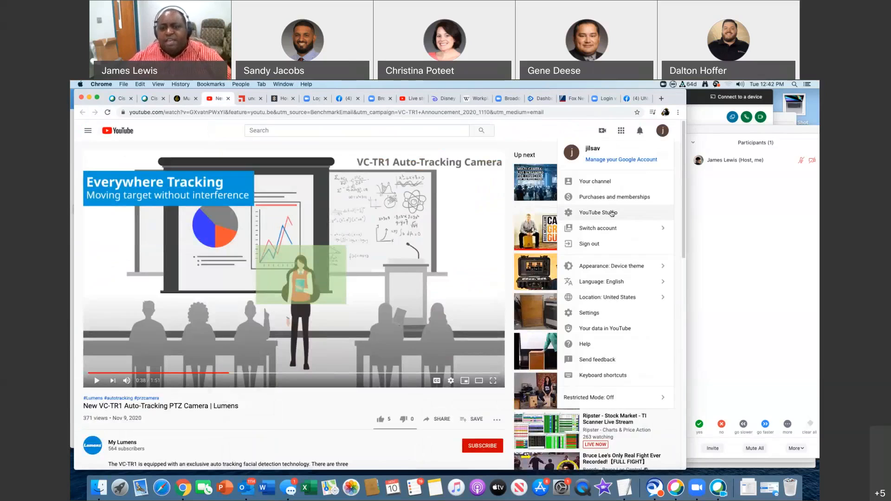
click(612, 213)
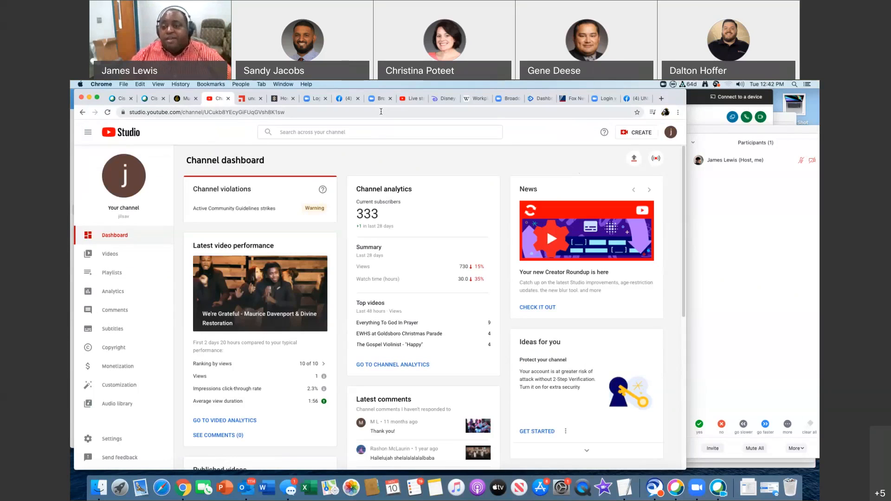
click(347, 99)
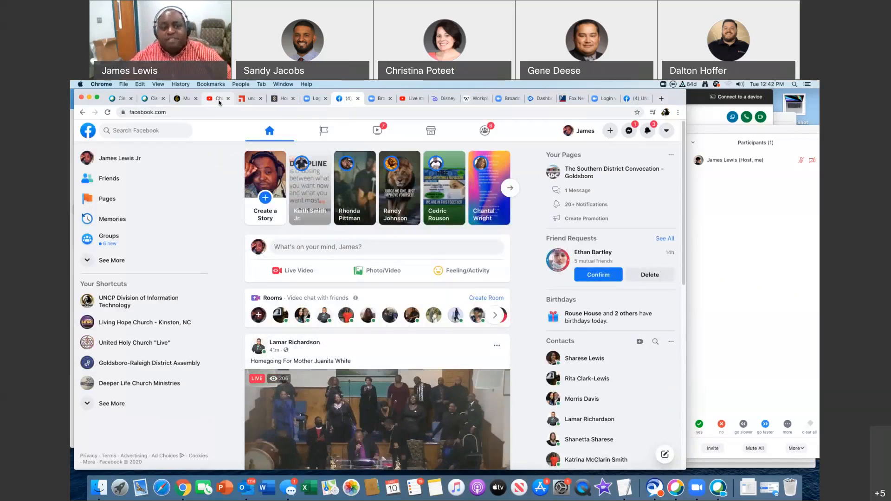
click(219, 102)
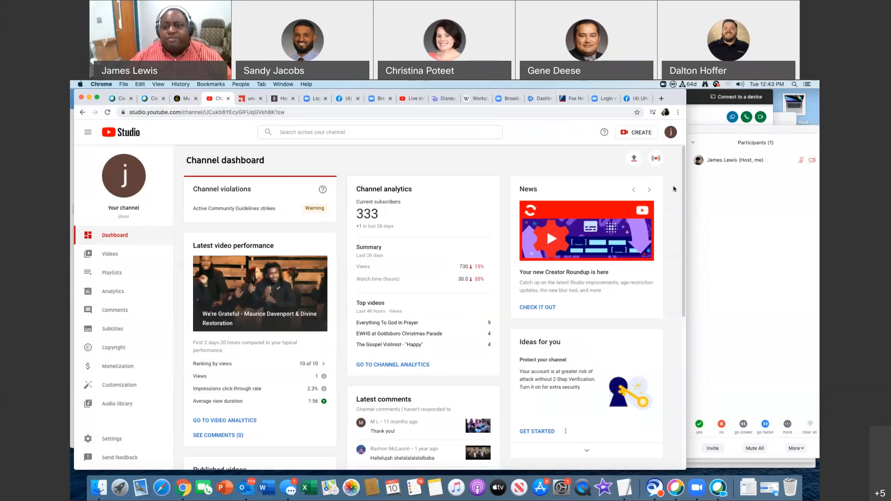
click(656, 159)
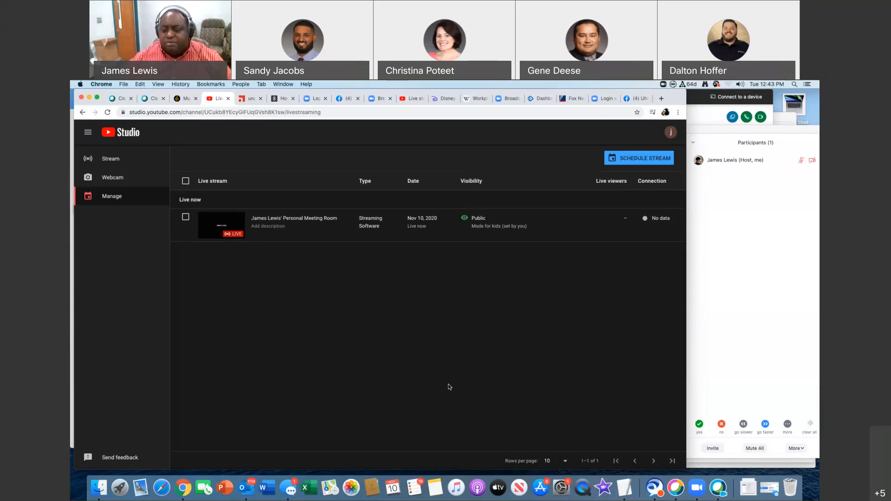
Start Live on YouTube from the Zoom meeting, authorizing it with the personal Gmail account and the jilsav YouTube brand account
click(697, 489)
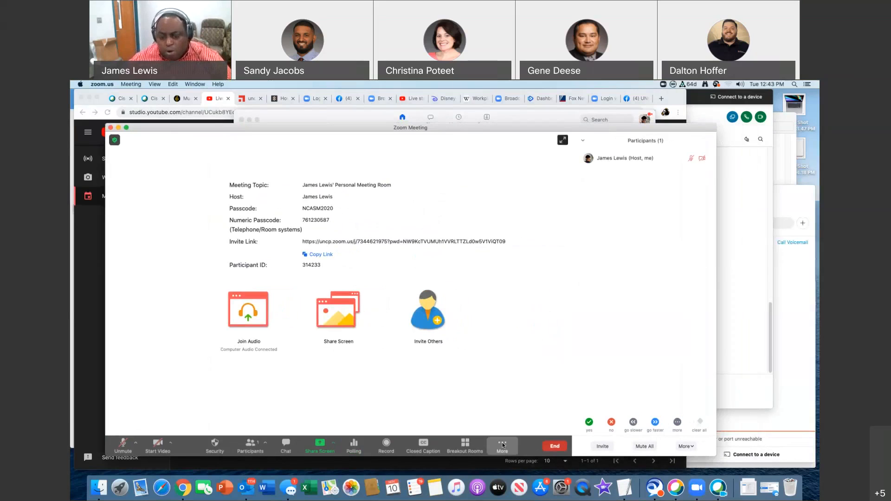
click(503, 446)
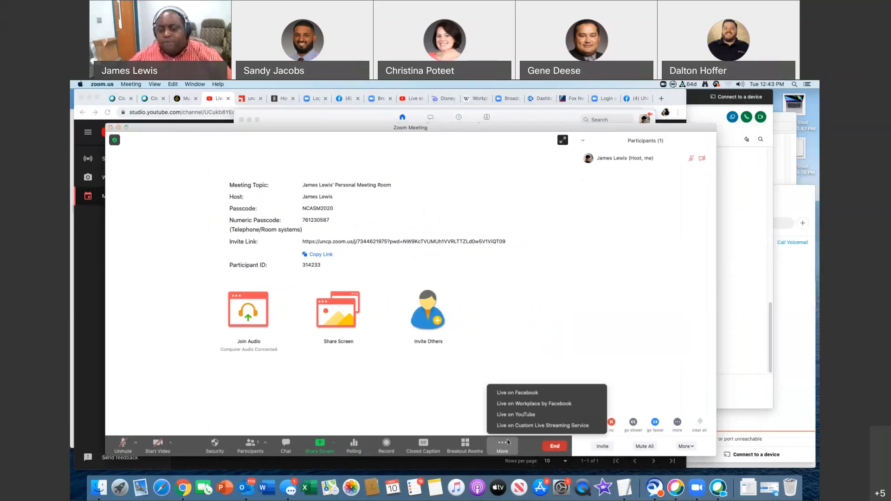
click(539, 416)
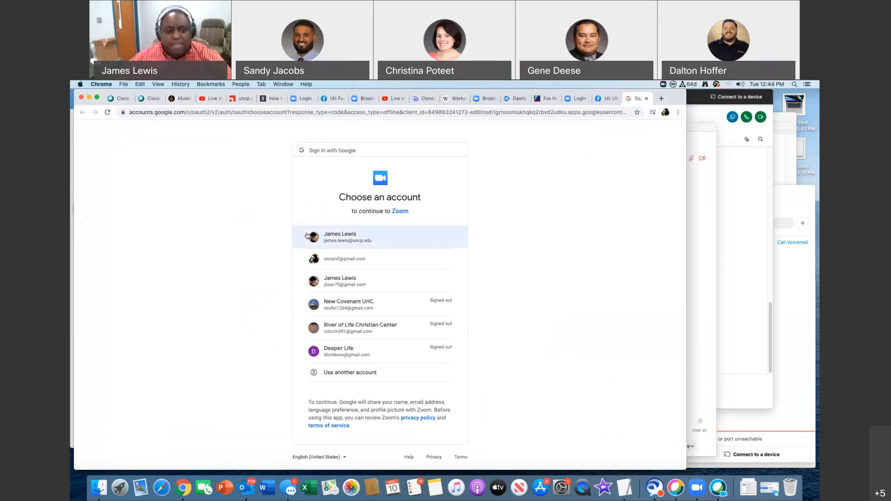
click(378, 284)
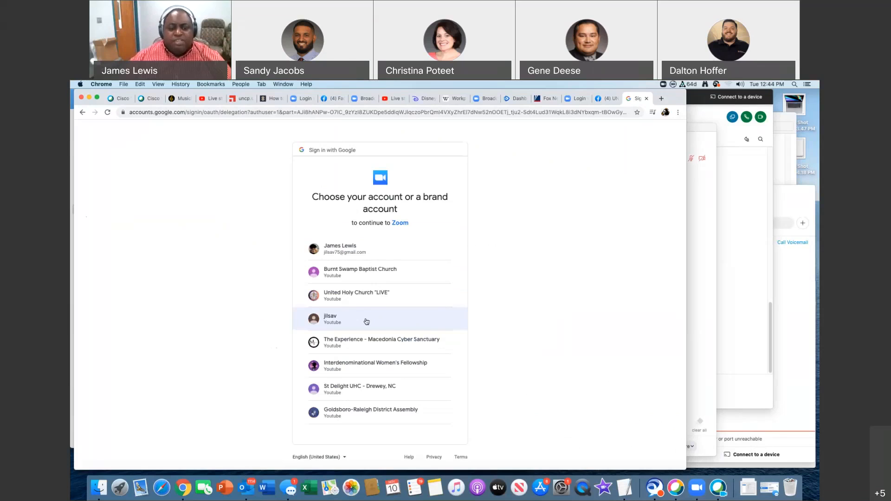
click(367, 322)
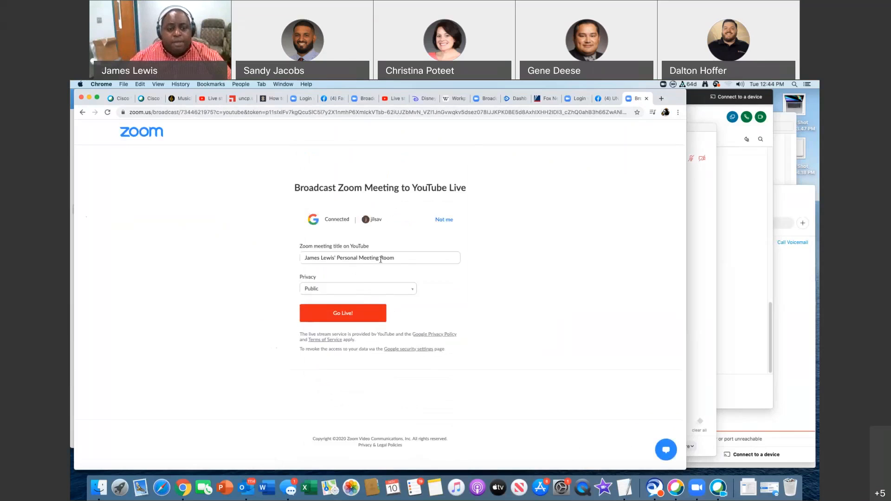
Replace "Personal Meeting Room" with "Test Meeting" in the YouTube broadcast title, review the privacy choices and select Public
drag(398, 258, 338, 258)
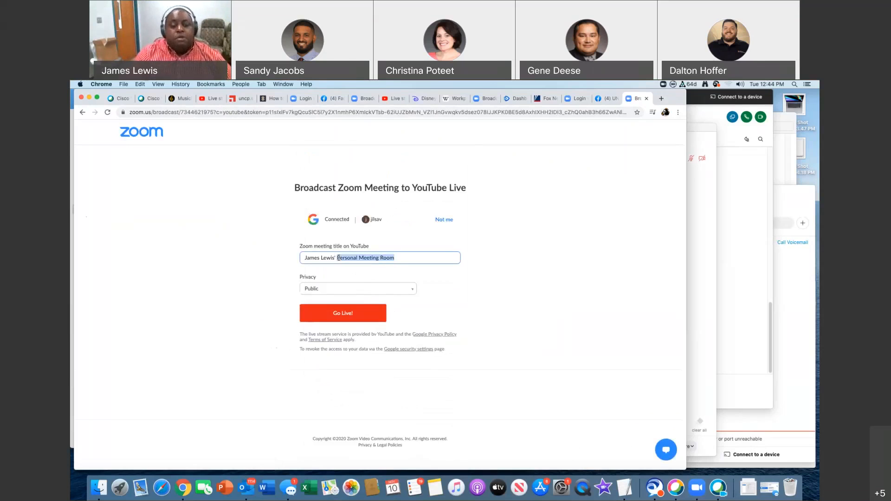
text(Test Meeting)
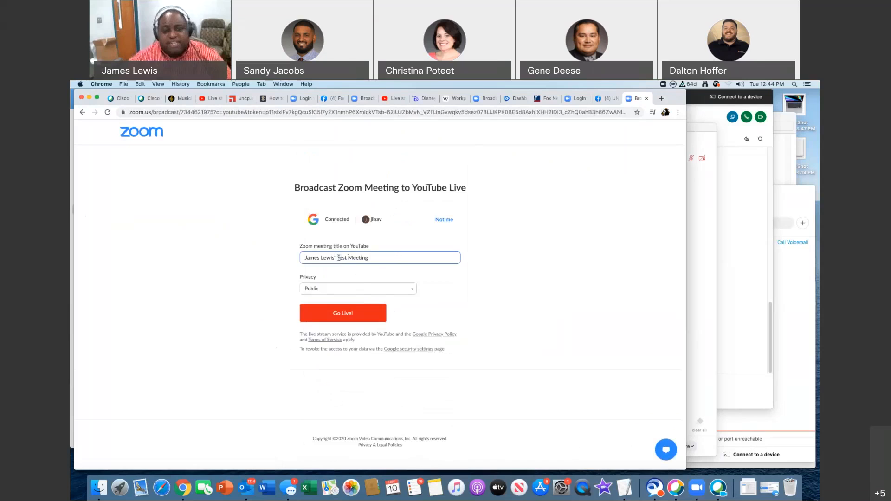
click(410, 293)
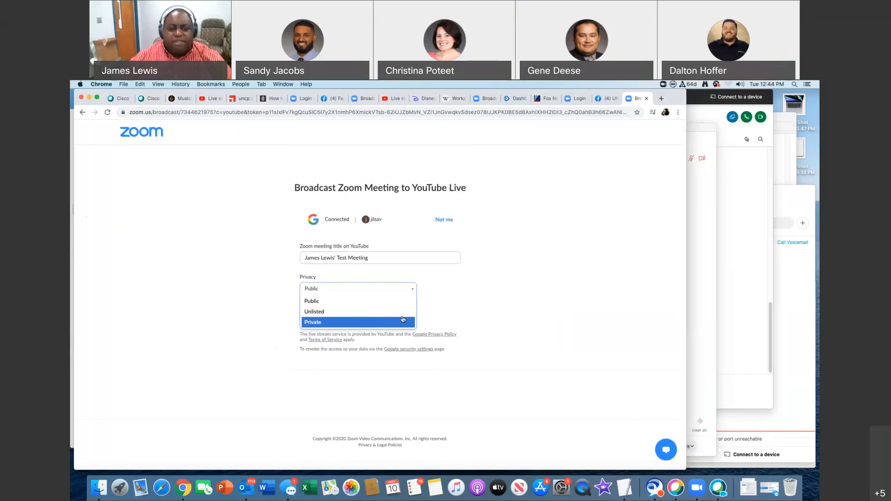
click(436, 299)
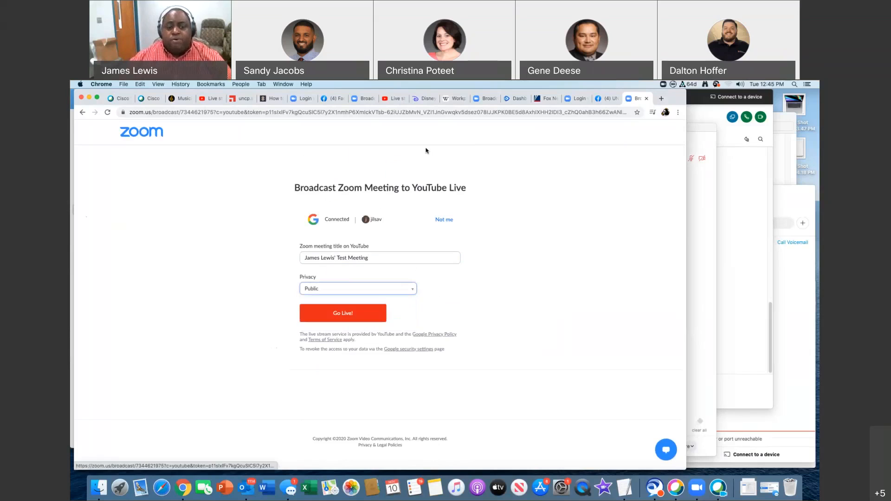
click(412, 291)
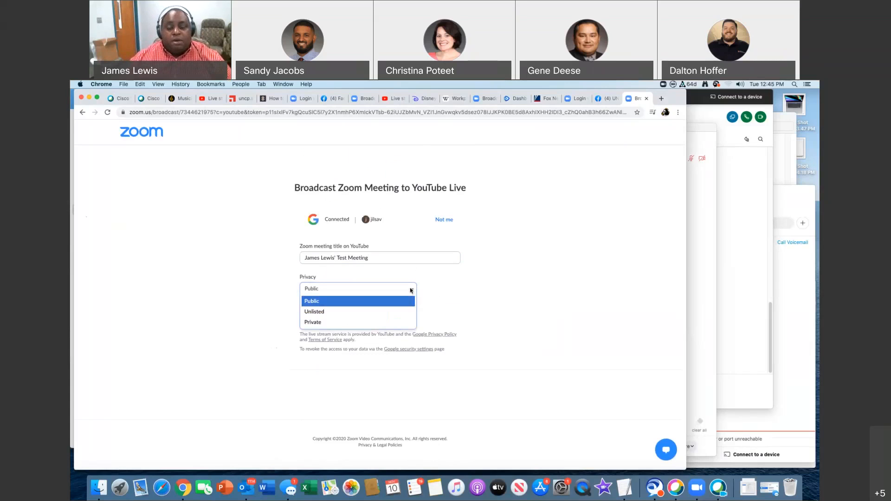
click(392, 302)
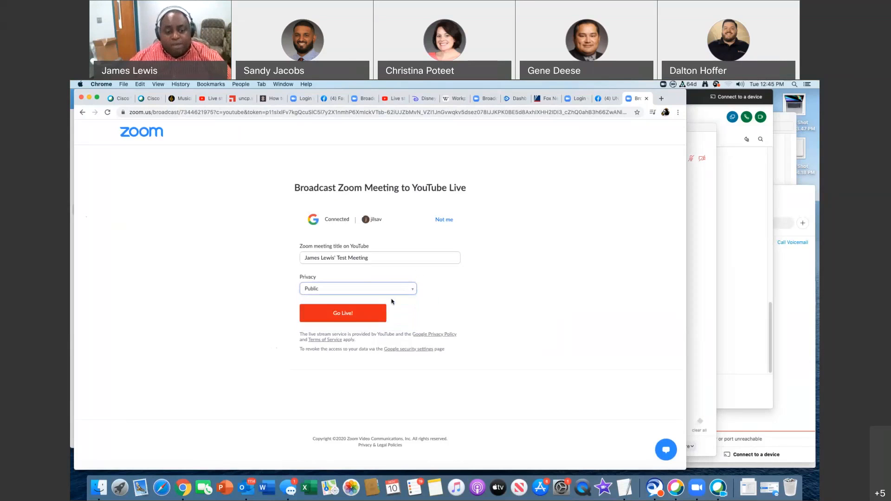
Start the YouTube live broadcast and open the sharing options of the live video
click(352, 315)
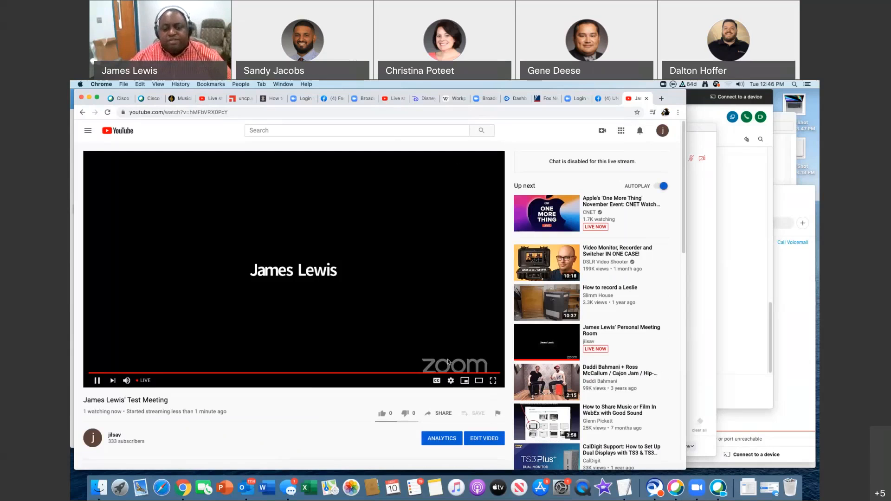
click(440, 413)
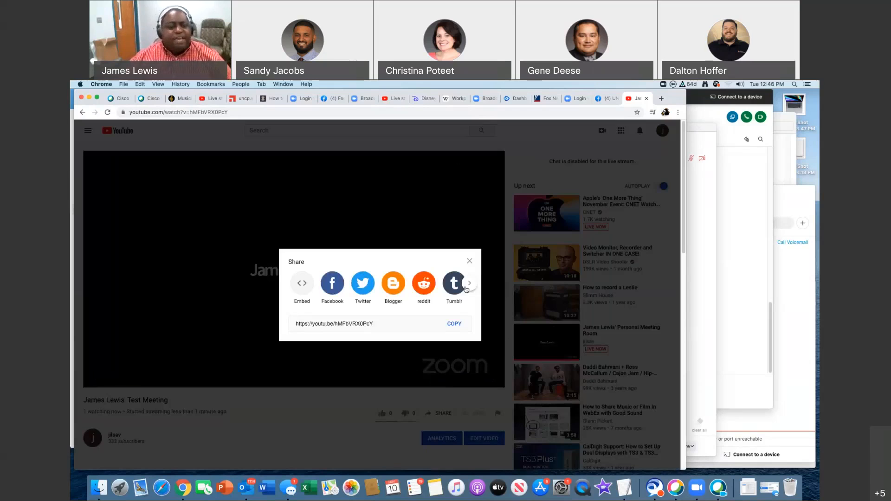
Close the sharing options, copy the YouTube streaming link from the Zoom meeting's live status, and return to the YouTube video page
click(469, 262)
click(722, 490)
click(704, 491)
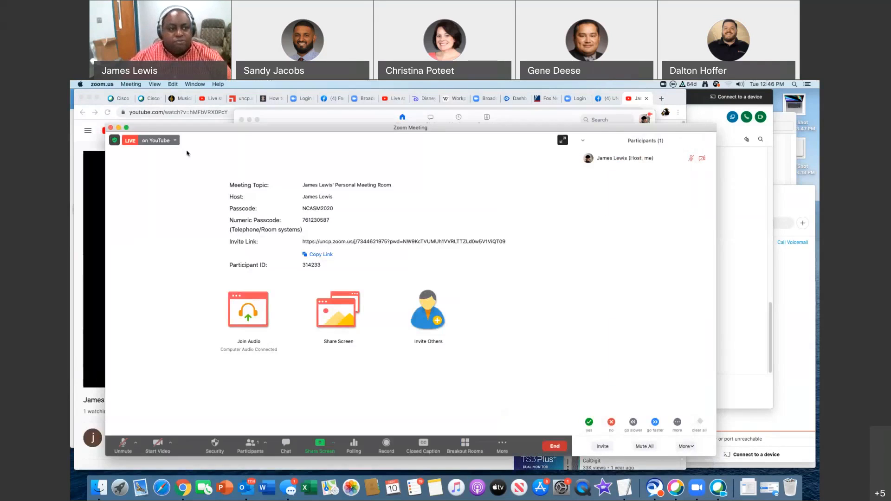
click(168, 145)
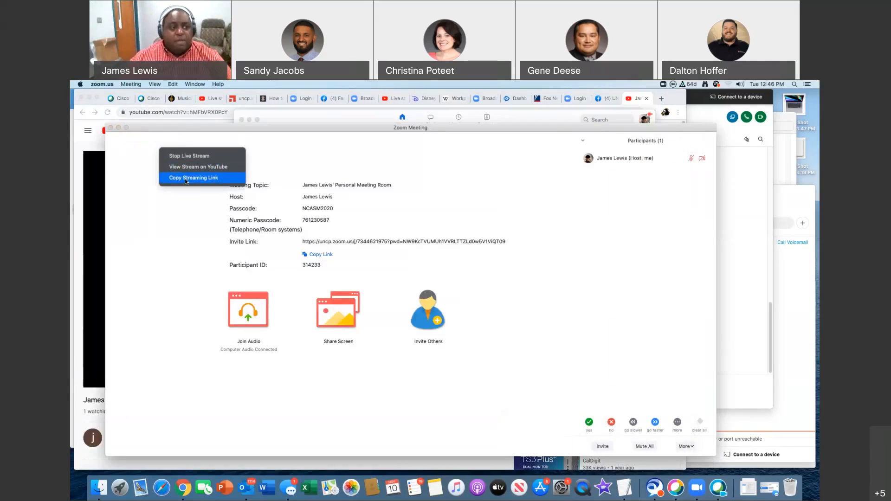
click(185, 181)
click(89, 145)
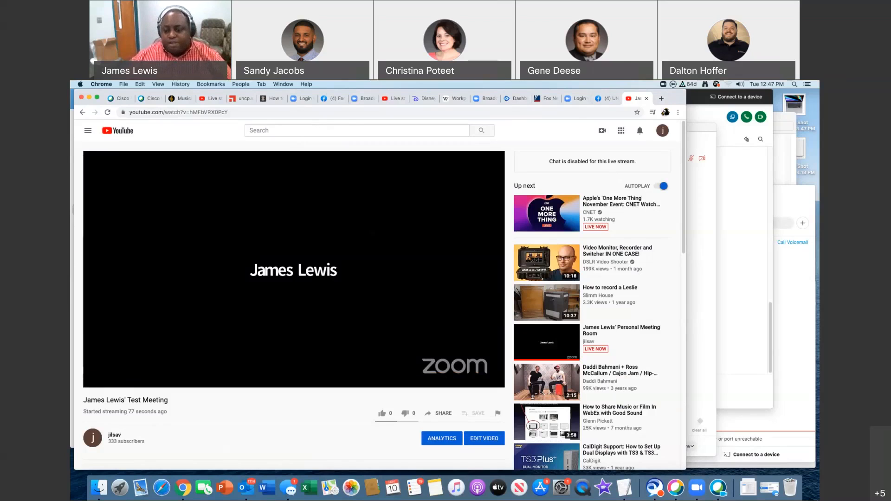
Stop the YouTube live stream from the Zoom meeting and return to the YouTube video page
click(719, 491)
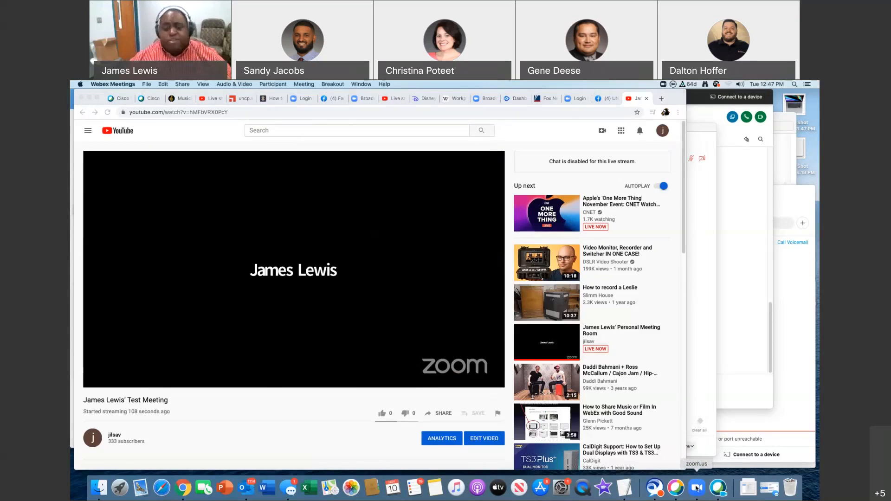
click(696, 488)
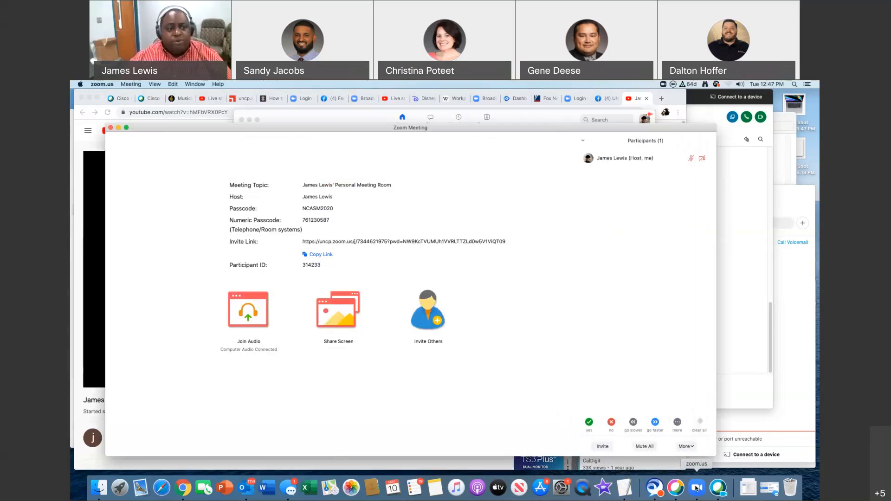
click(164, 141)
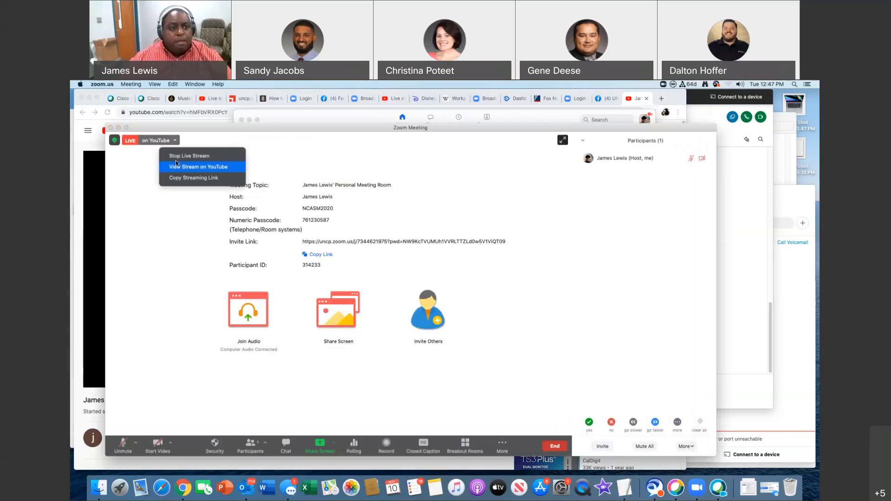
click(177, 156)
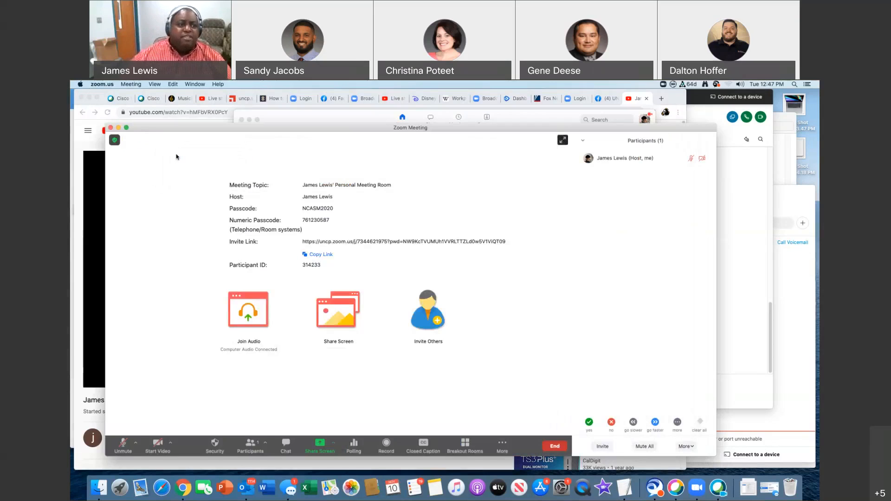
click(96, 144)
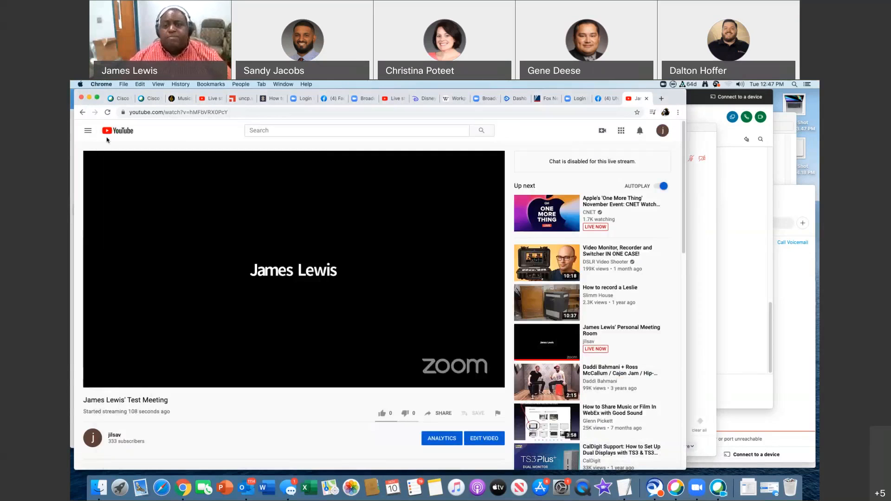
Choose Live on Custom Live Streaming Service in the Zoom meeting and go to the Streaming URL entry of the form that opens
click(719, 488)
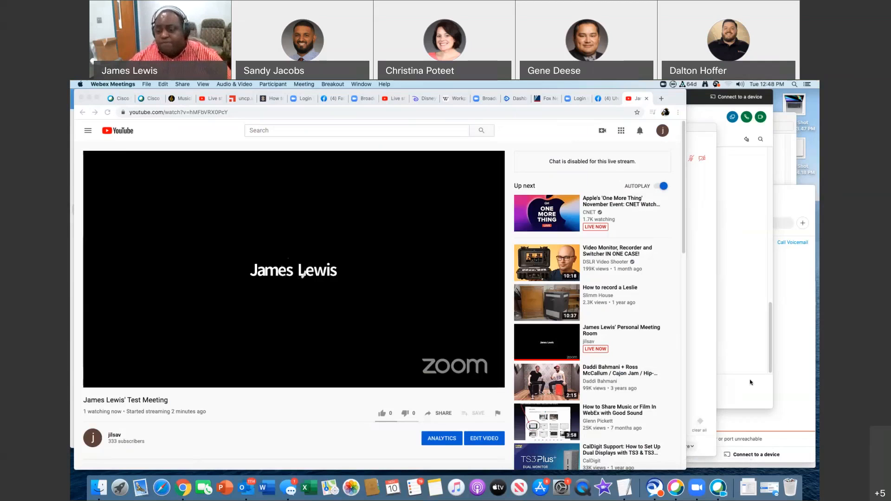
click(721, 490)
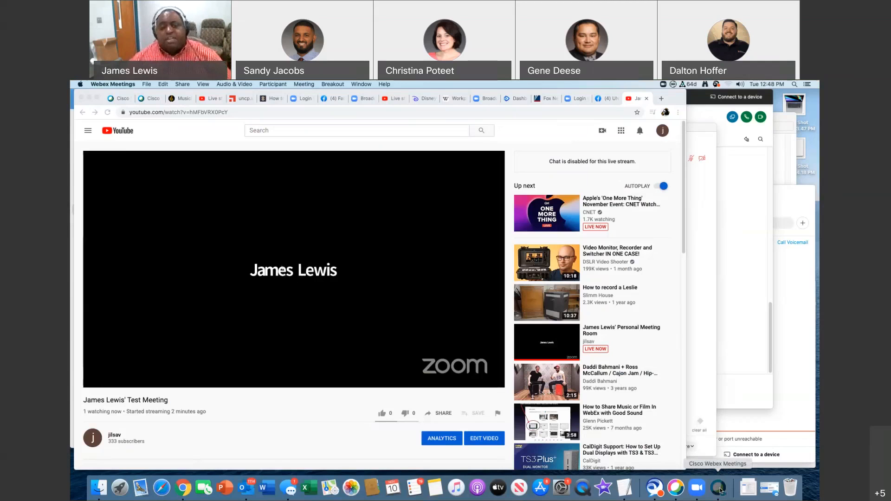
click(699, 487)
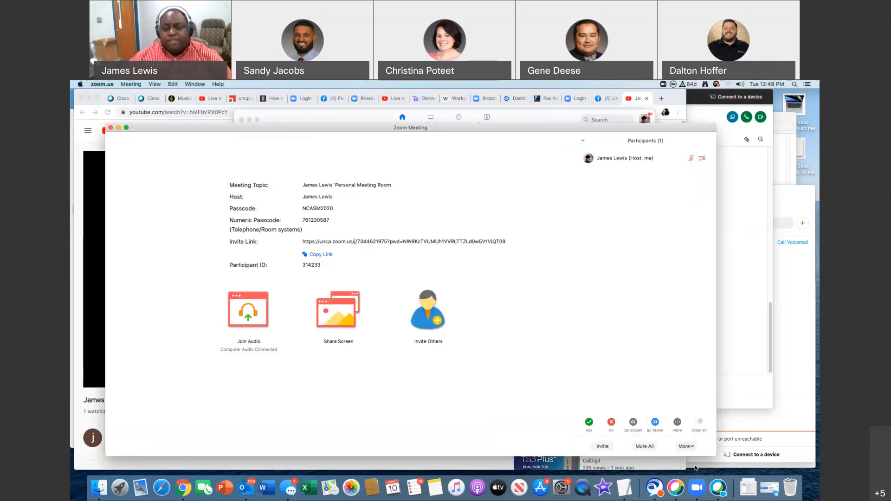
mouse_move(413, 262)
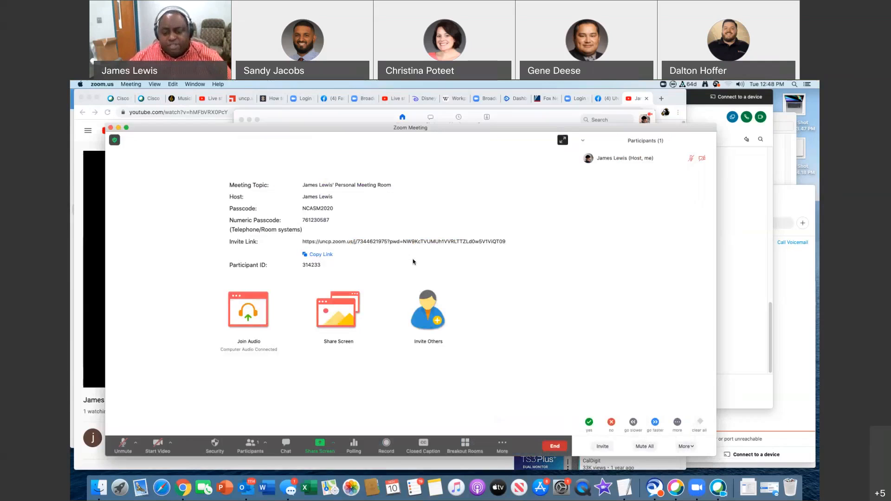
click(502, 446)
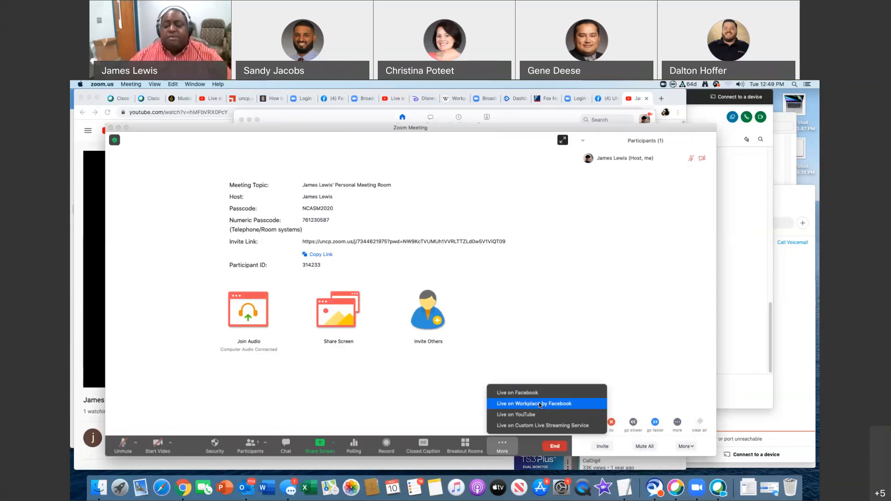
click(552, 425)
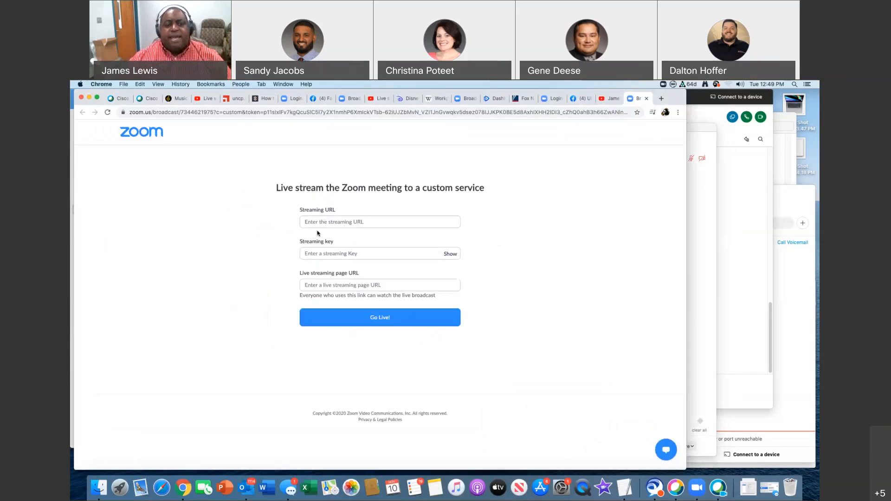
click(322, 224)
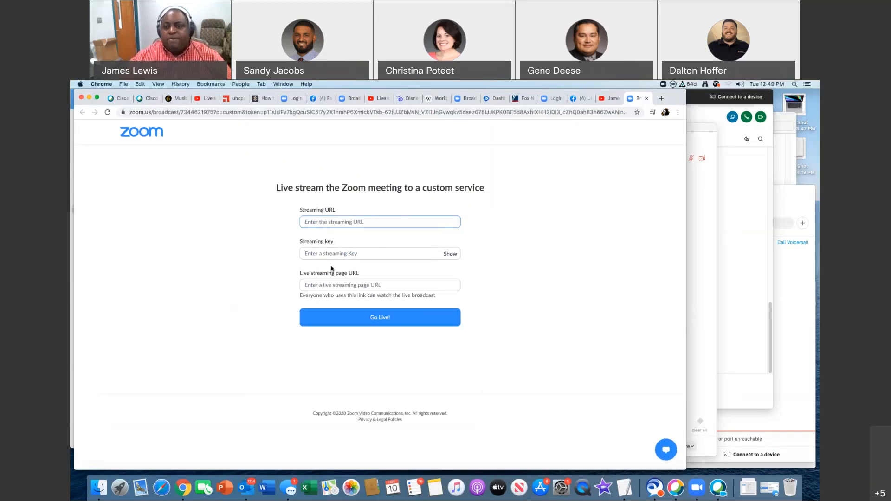
Switch to the YouTube page, open YouTube Studio's live streaming area and show the Stream settings with the stream key and URL
click(612, 99)
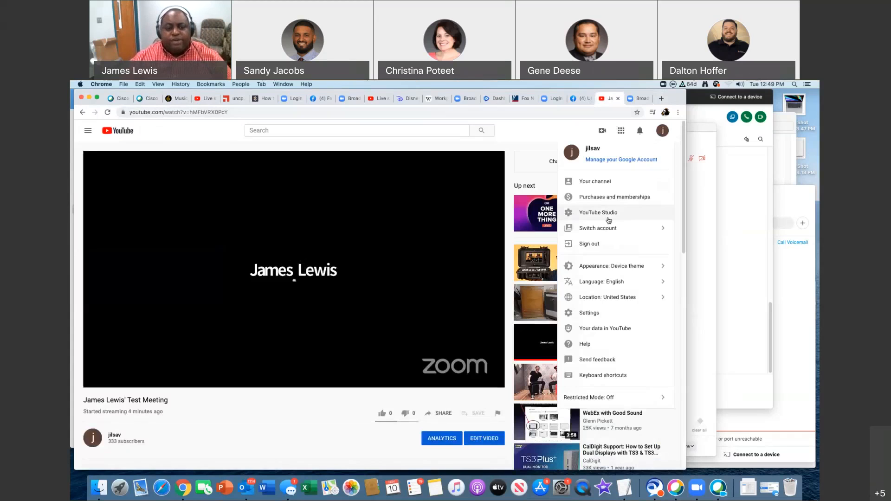
click(607, 215)
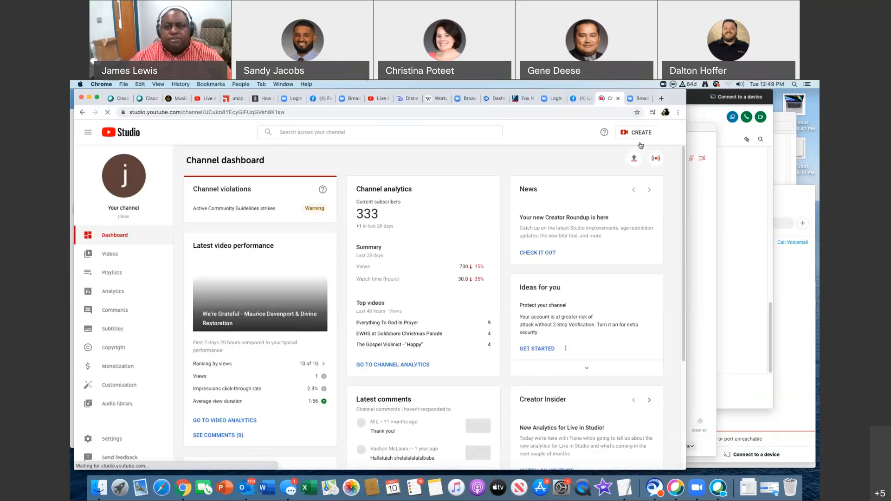
click(653, 160)
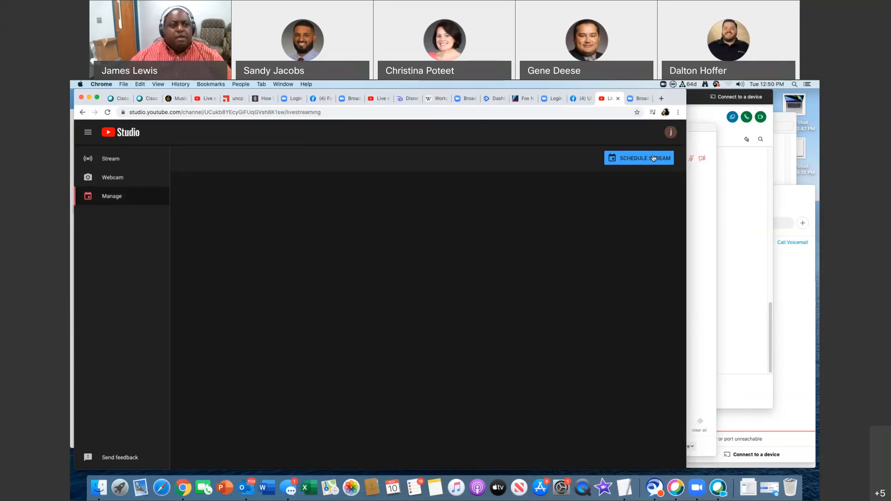
click(115, 162)
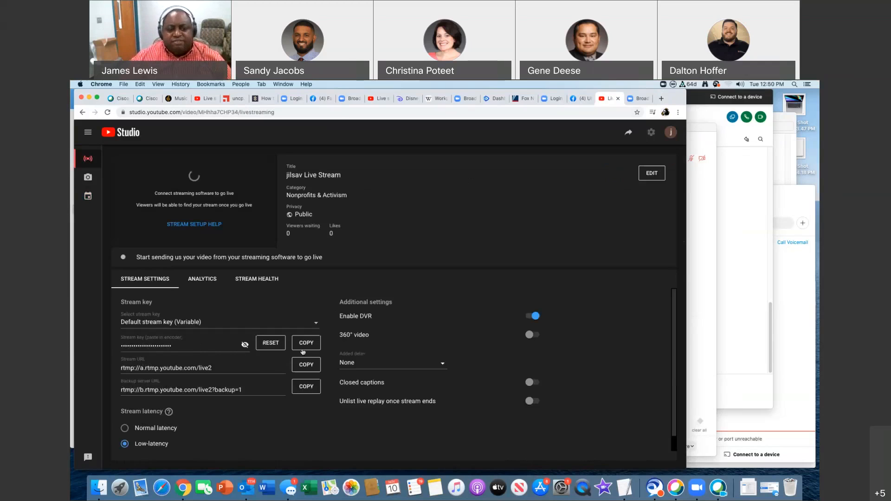
Compare Zoom's custom streaming form fields with the stream key and stream URL entries in YouTube Studio's stream settings
click(638, 99)
click(340, 254)
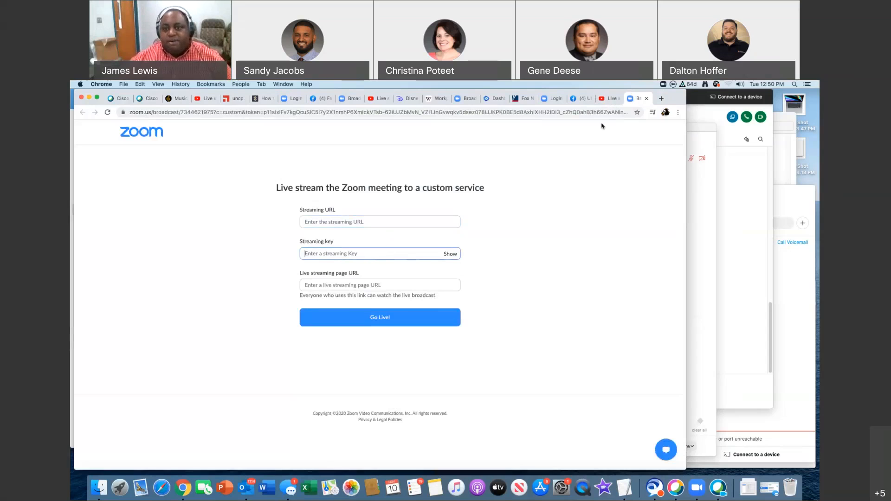
click(610, 98)
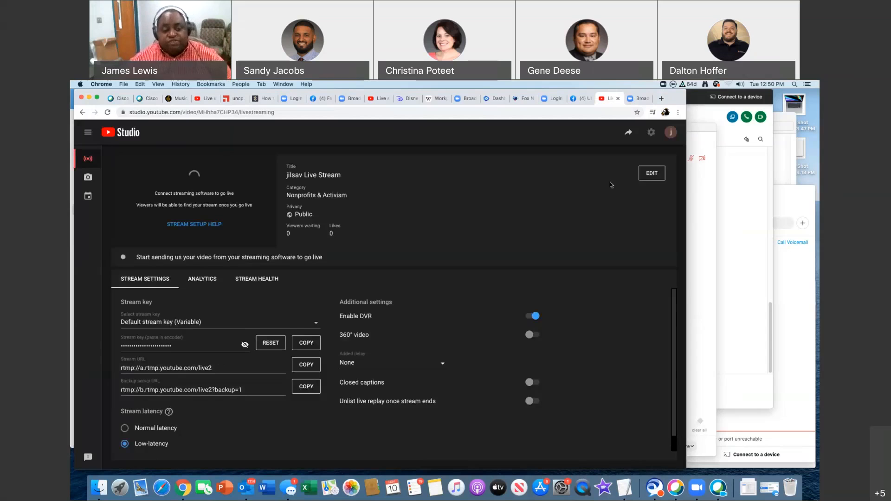
click(641, 100)
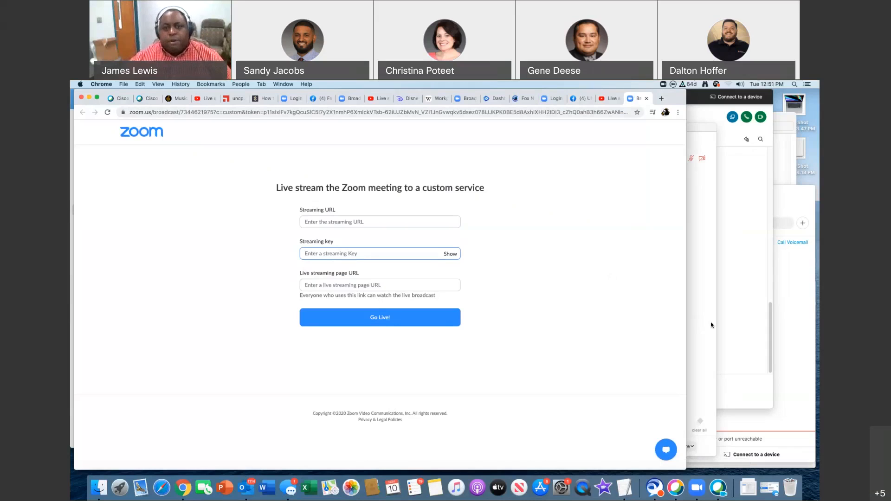
Switch to Castr, open the Rivers of Life multistream and review the publishing platforms that can be added, without adding one
click(498, 100)
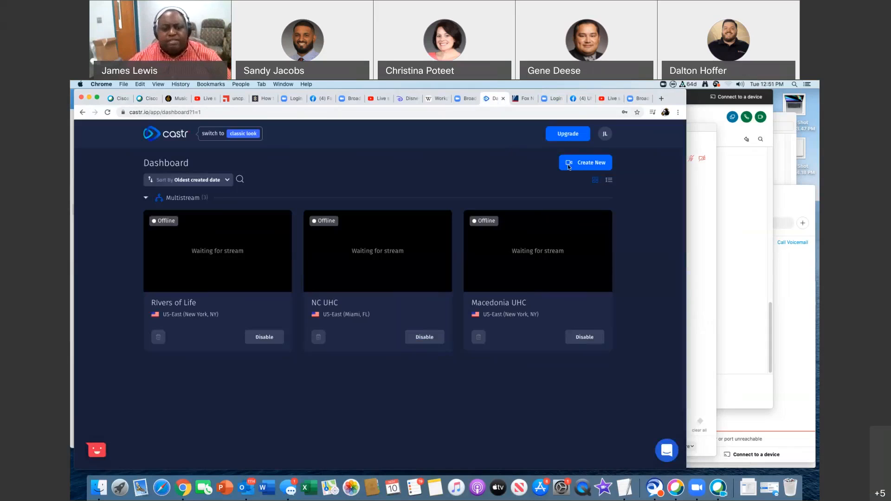
click(223, 241)
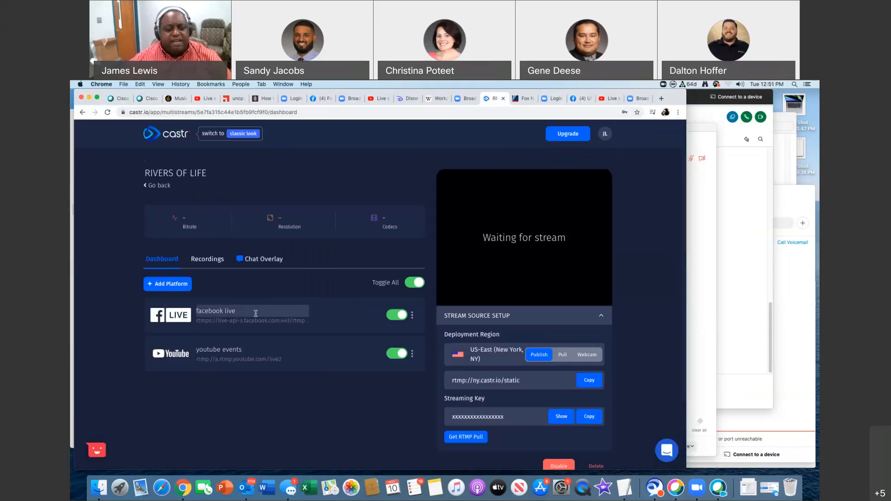
click(174, 286)
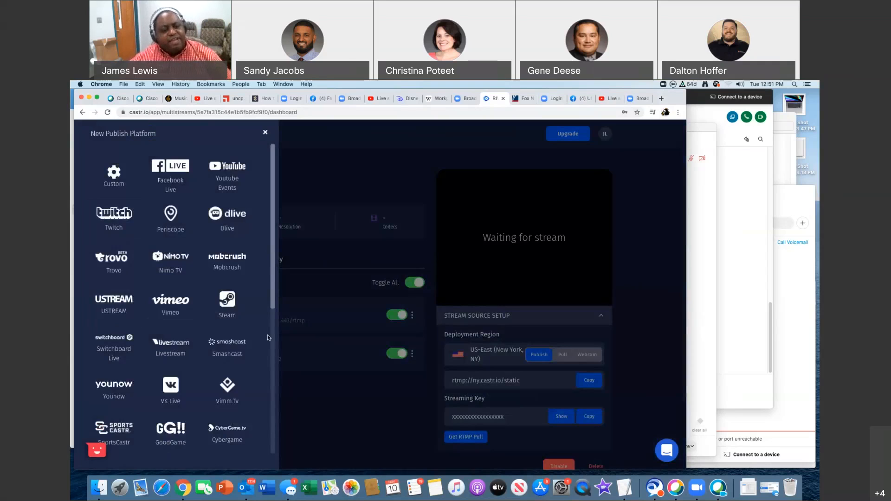
scroll(268, 337, down, 3)
scroll(268, 338, up, 1)
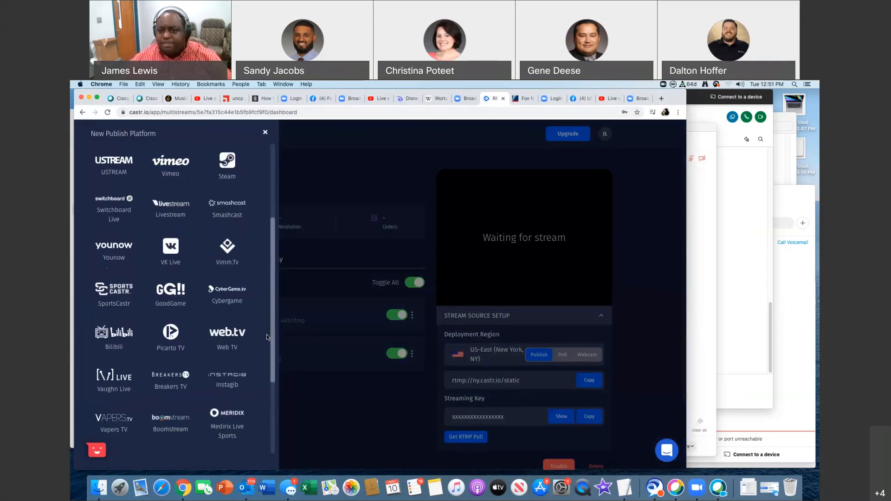
click(337, 421)
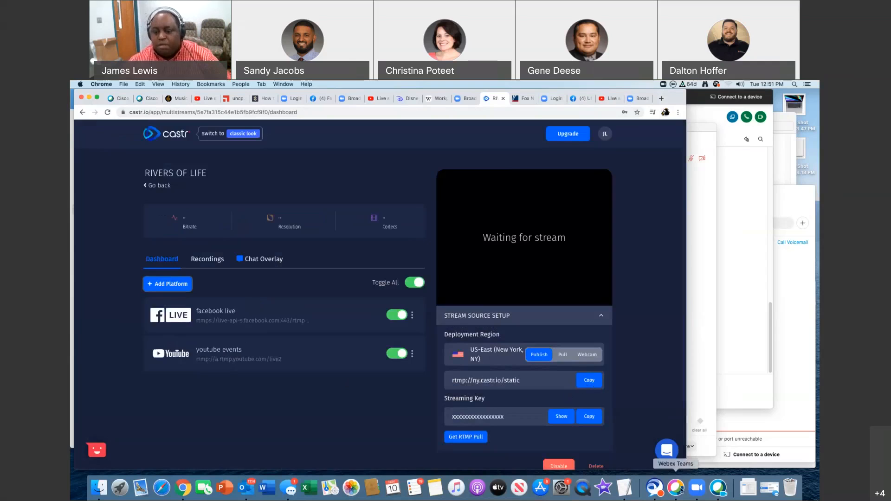
Start Live on Custom Live Streaming Service from the Zoom meeting again and go to the form's Streaming URL entry
click(696, 487)
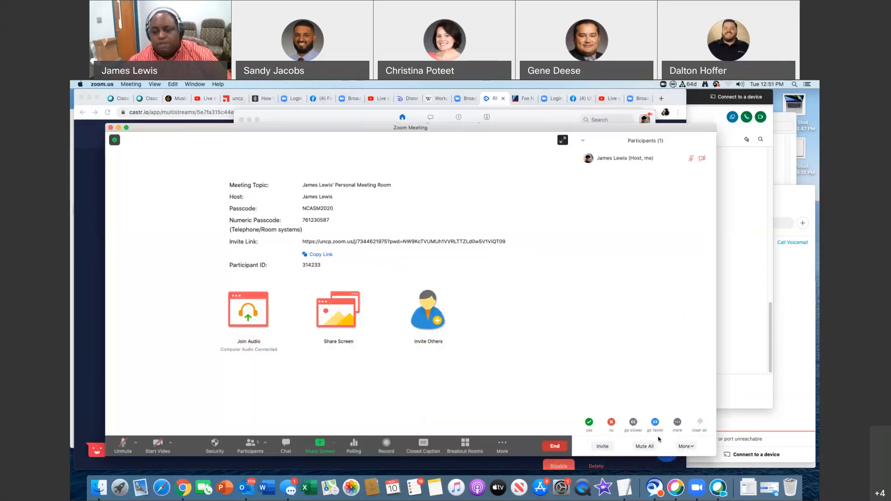
click(504, 444)
click(533, 426)
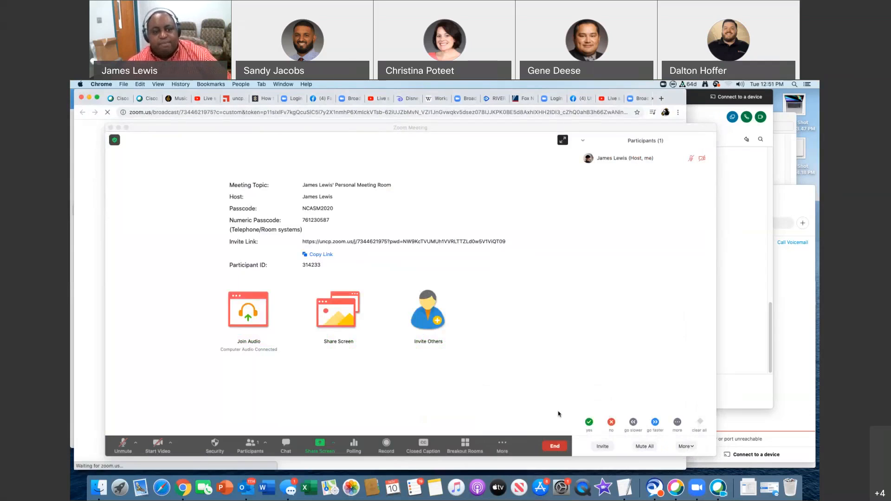
click(344, 254)
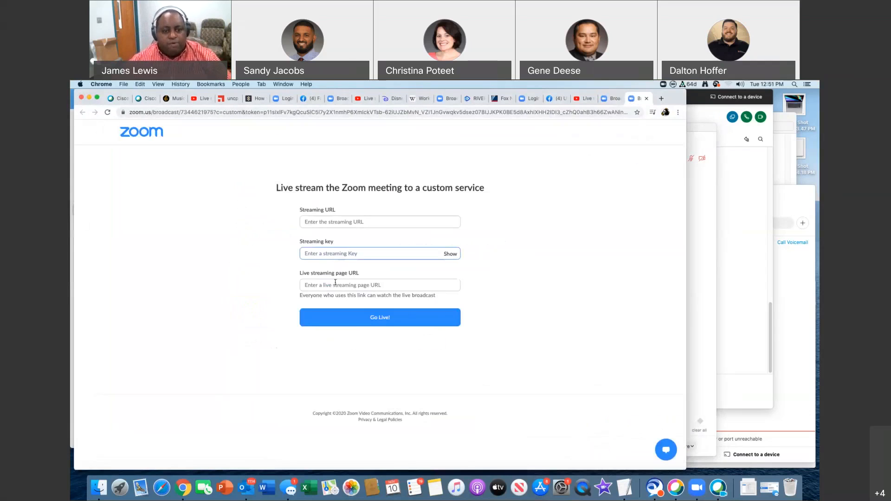
click(327, 225)
key(super+v)
key(super+z)
click(615, 99)
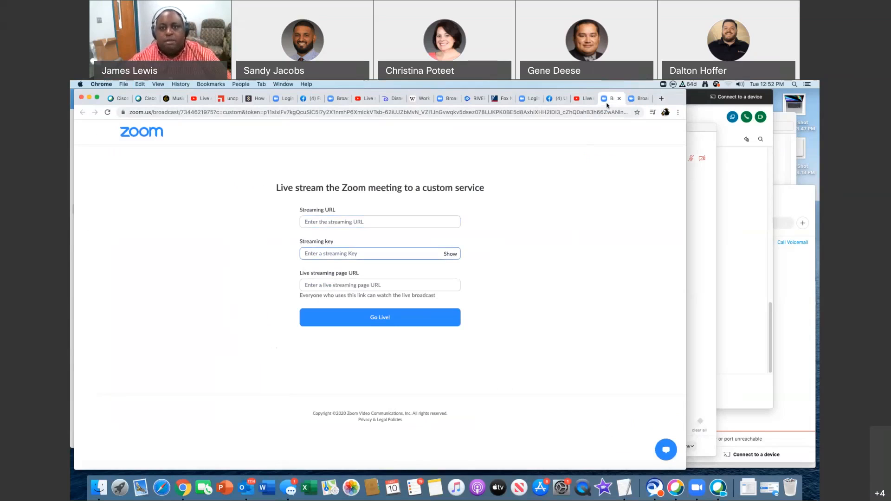
Copy Castr's publish URL rtmp://ny.castr.io/static into the Streaming URL of Zoom's custom streaming form and move on to the Streaming key
click(470, 99)
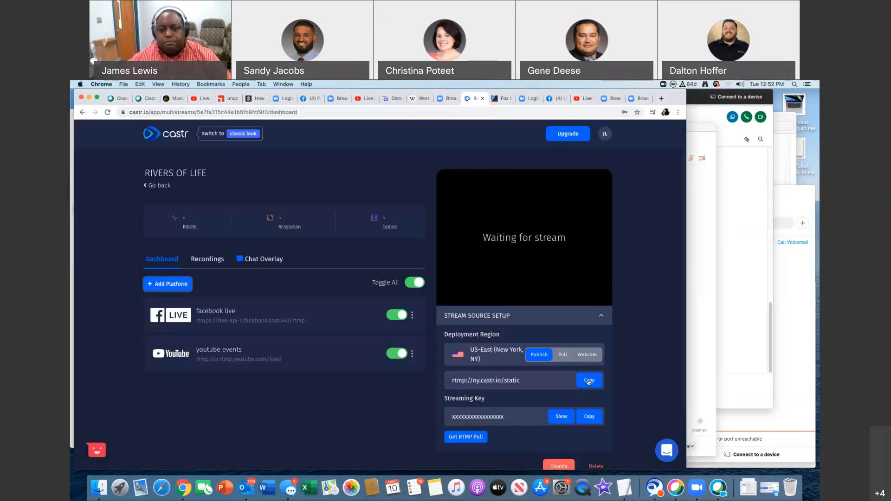
click(589, 381)
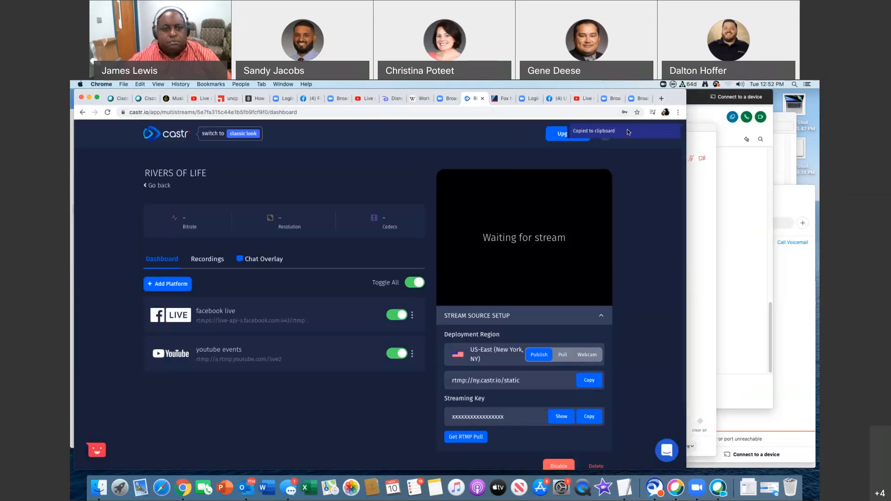
click(636, 98)
key(super+v)
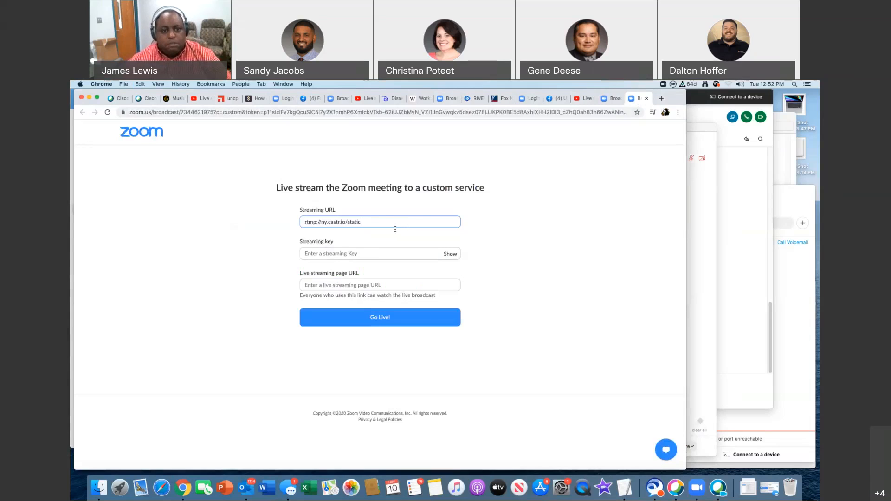
click(365, 252)
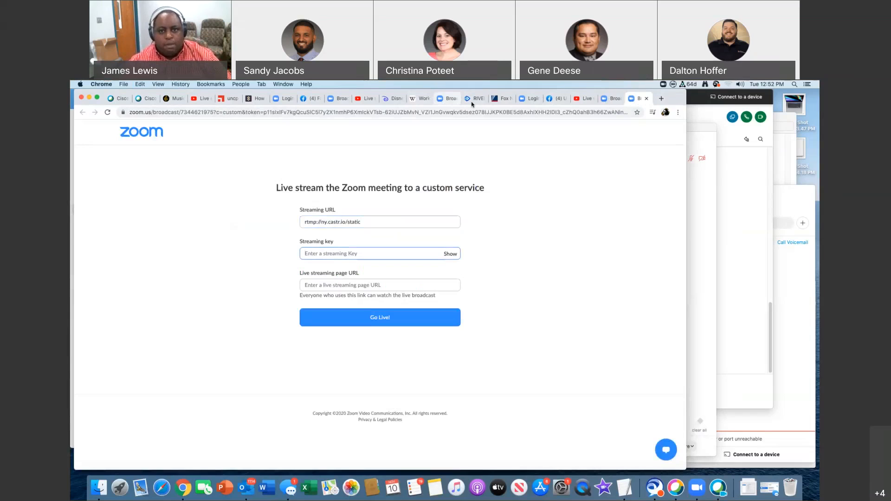
Copy Castr's streaming key into the Streaming key of Zoom's custom streaming form and move on to the Live streaming page URL
drag(472, 104, 586, 100)
drag(643, 108, 643, 105)
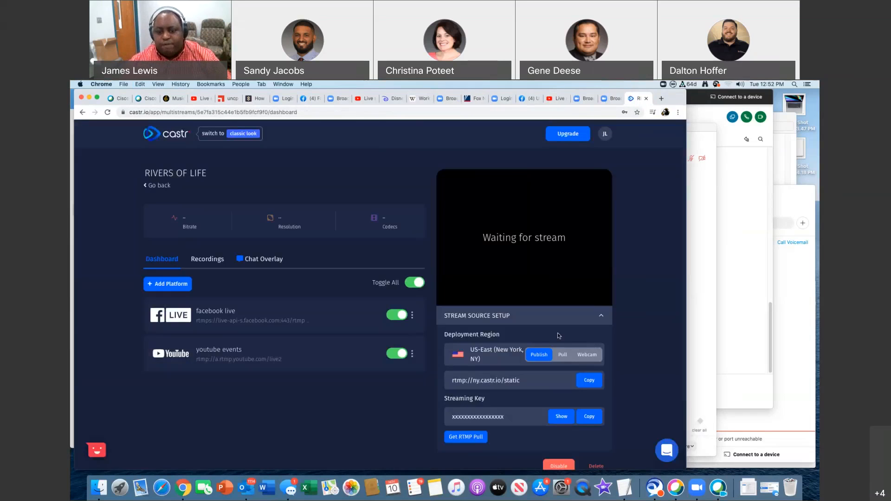
click(590, 417)
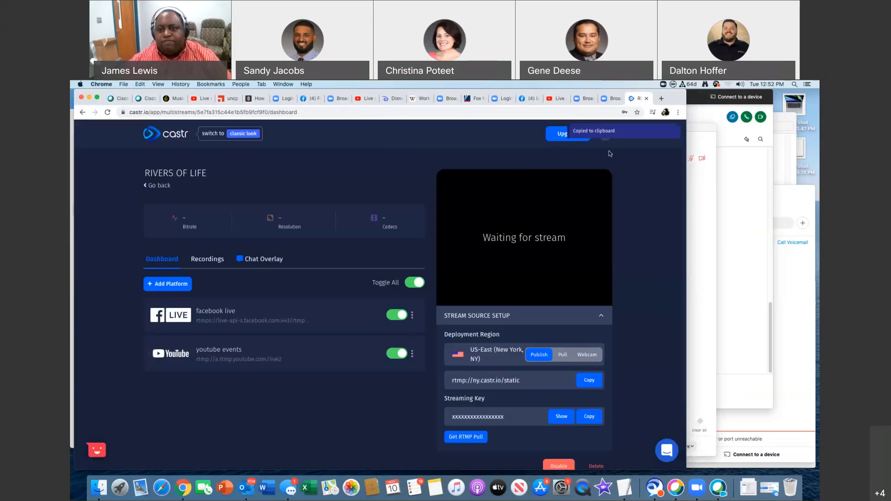
click(611, 101)
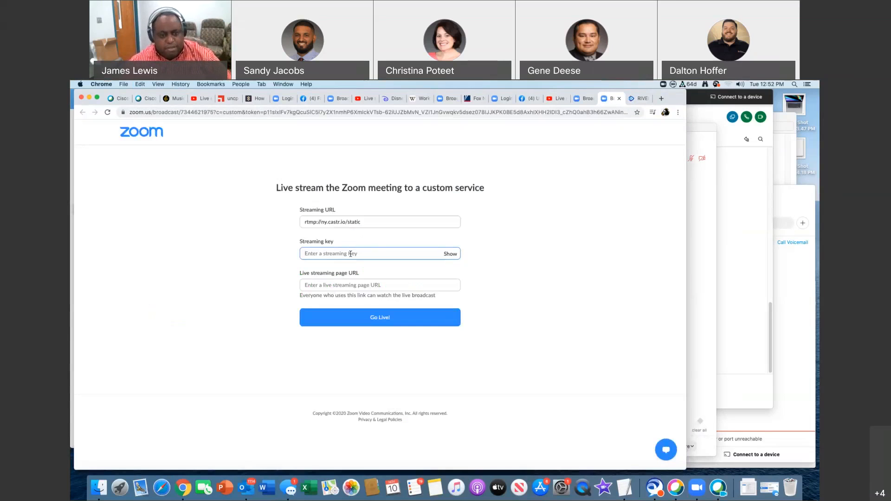
key(super+v)
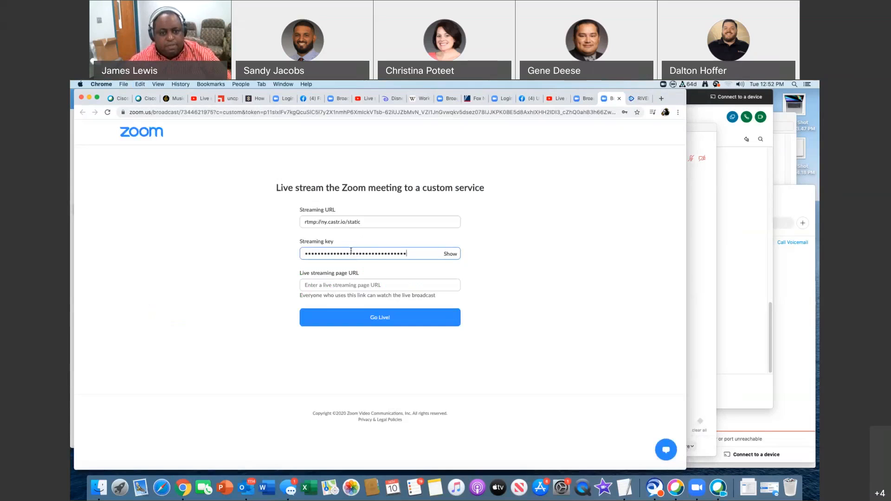
click(347, 286)
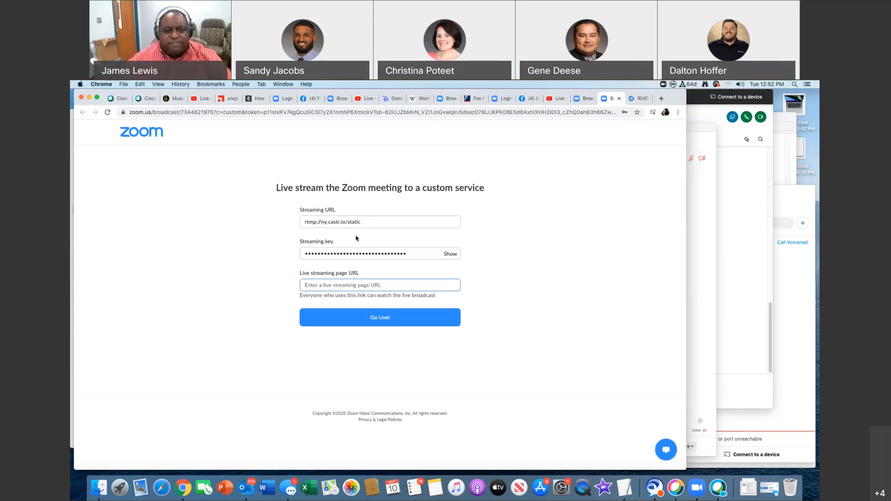
Try to go live without a live streaming page URL, and check Castr's Rivers of Life multistream for a page address
click(373, 324)
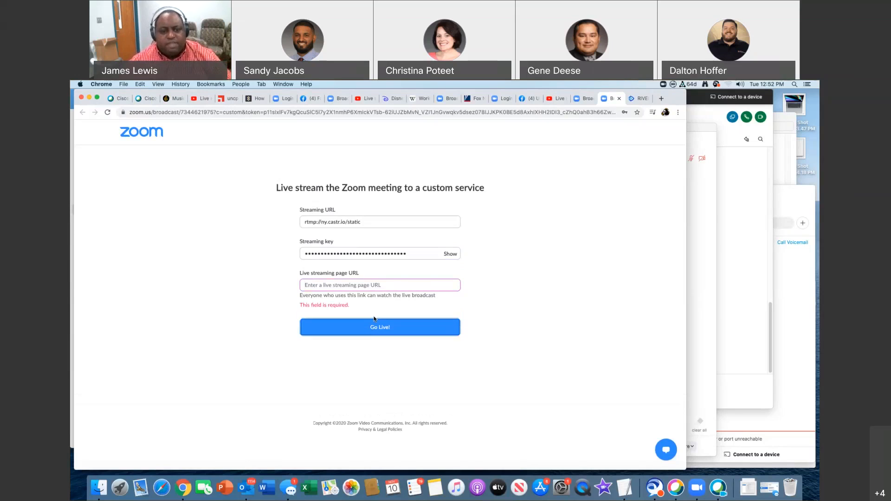
click(637, 98)
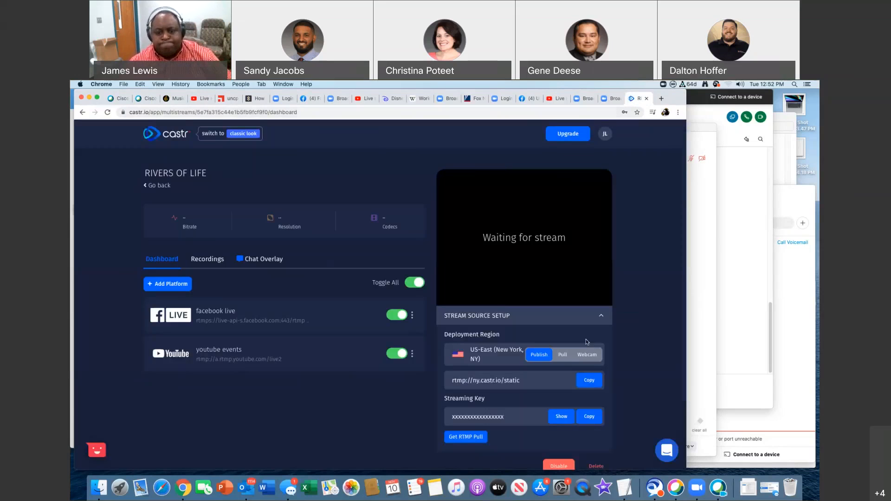
click(613, 101)
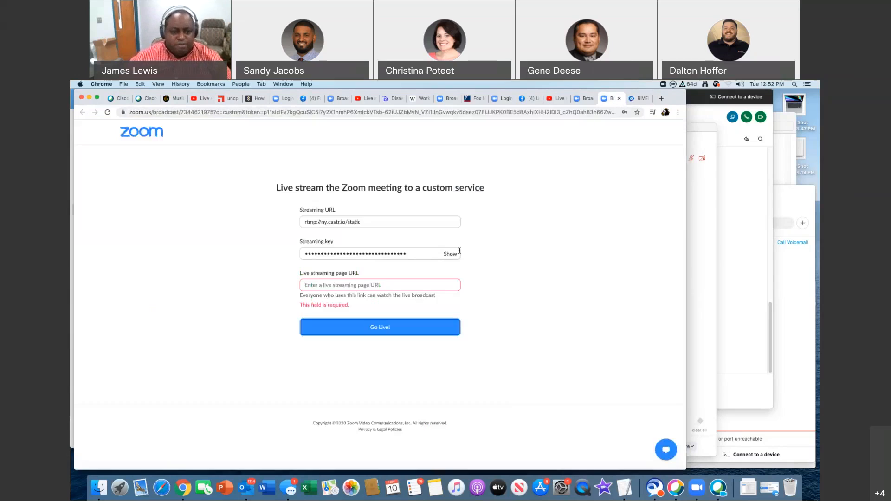
click(399, 283)
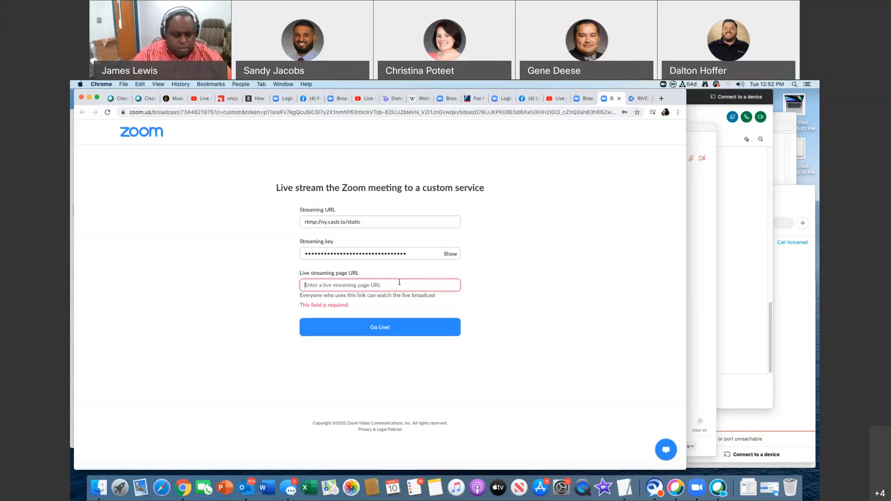
text(www.)
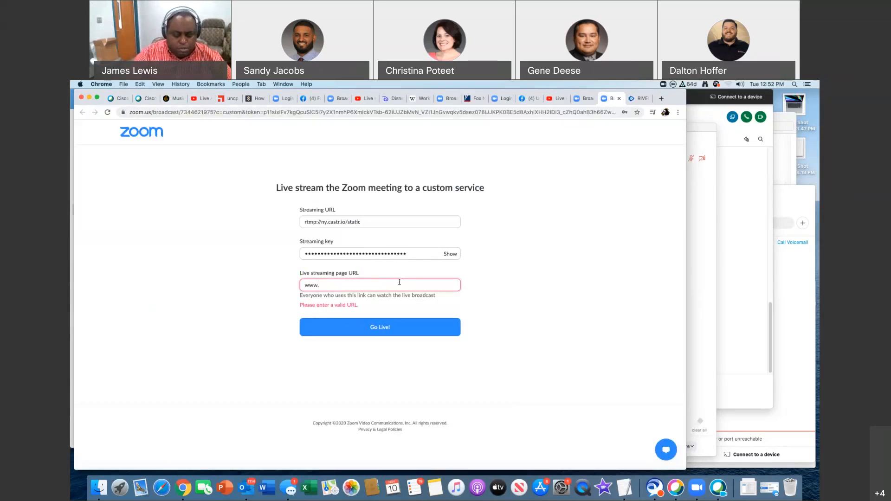
text(livingho)
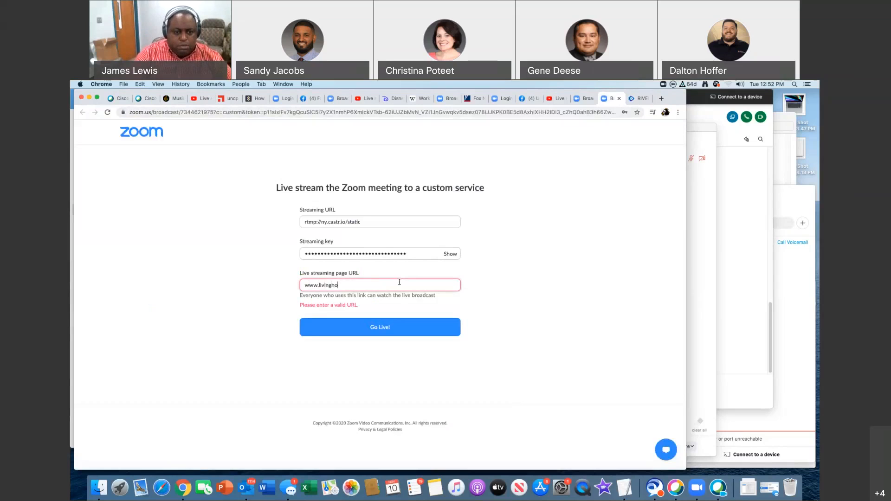
key(BackSpace)
key(BackSpace)
key(BackSpace)
text(g)
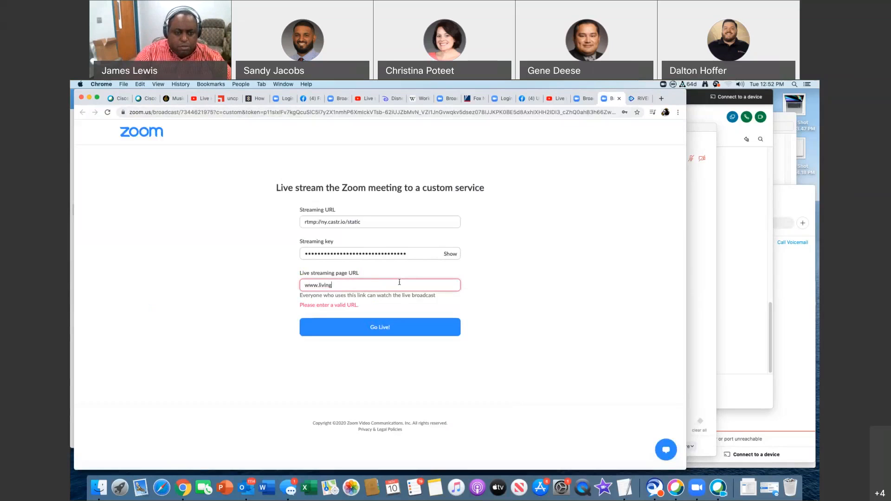
text(hopekinston.org)
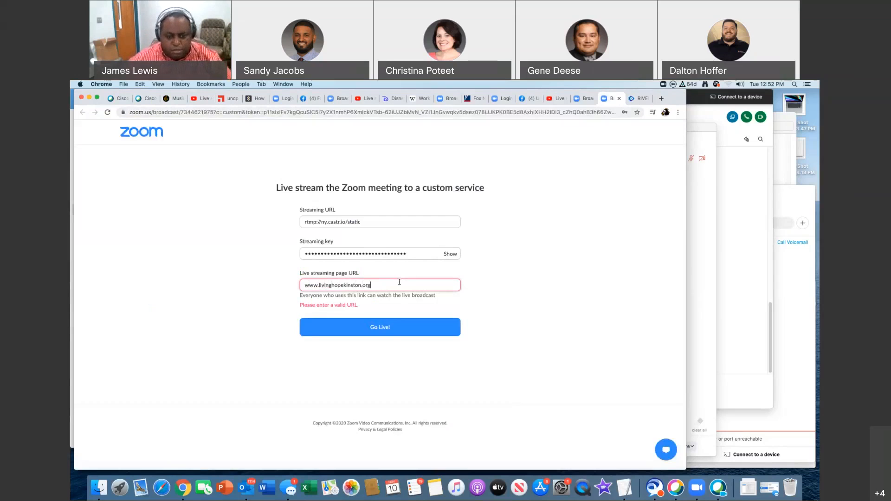
click(391, 333)
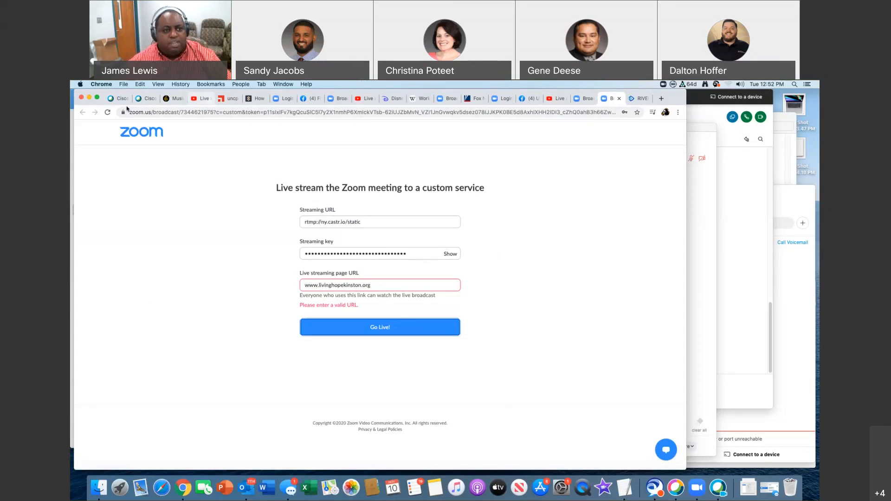
click(108, 113)
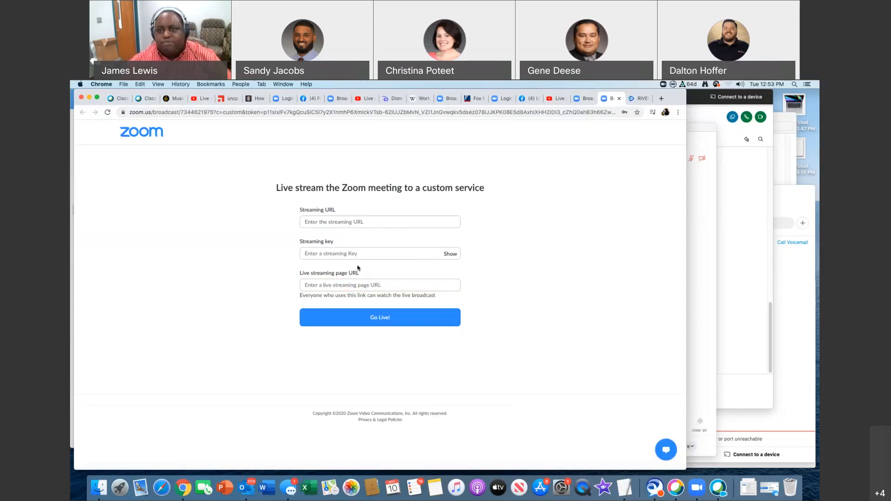
Look at Castr's Rivers of Life multistream again and start Live on Custom Live Streaming Service from the Zoom meeting
click(639, 98)
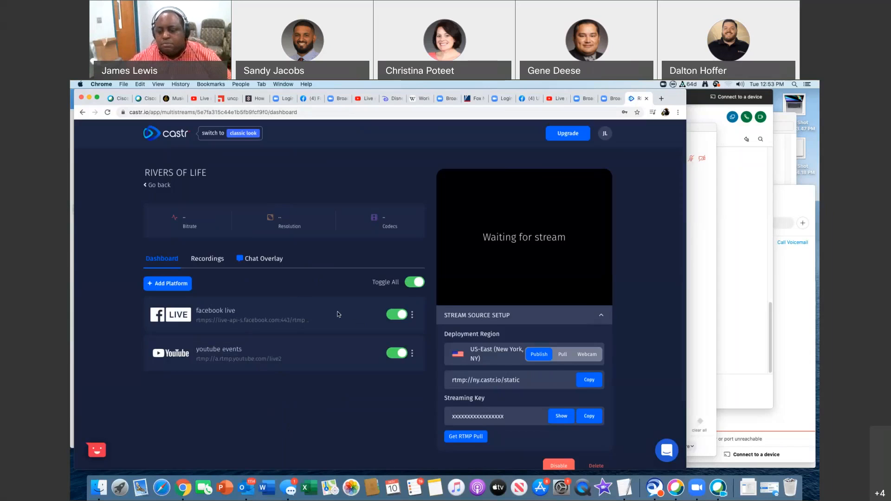
click(697, 489)
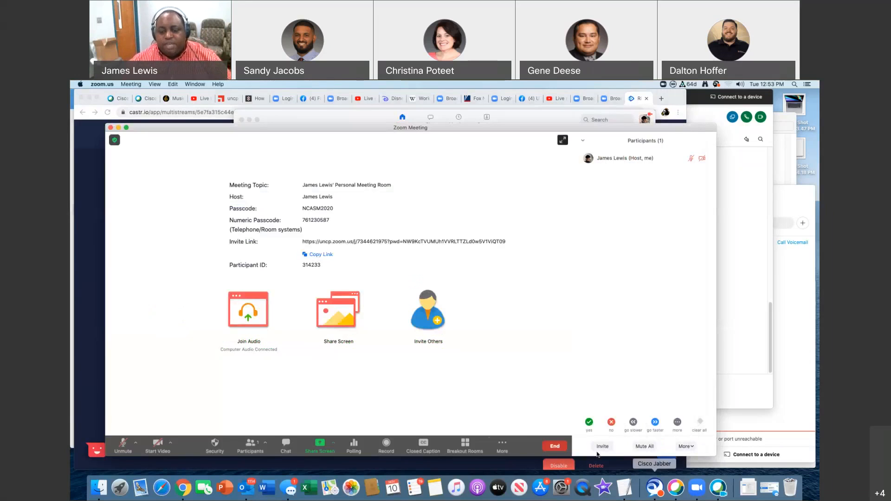
click(505, 446)
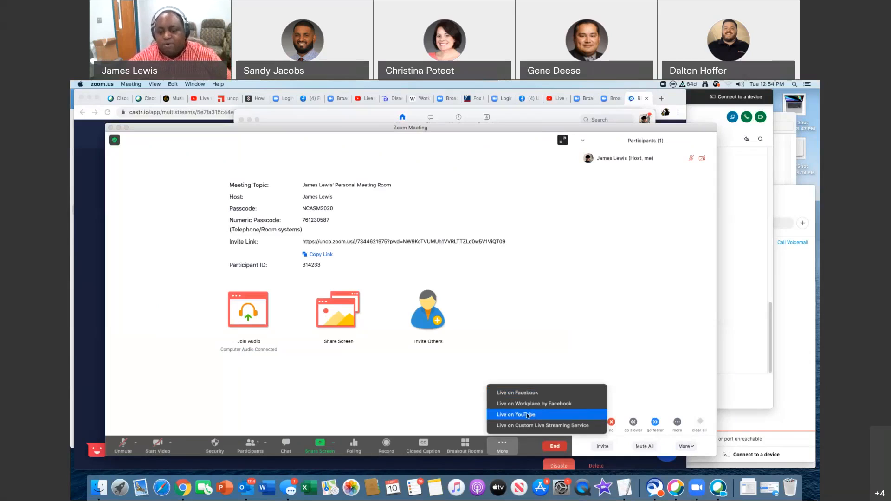
click(550, 426)
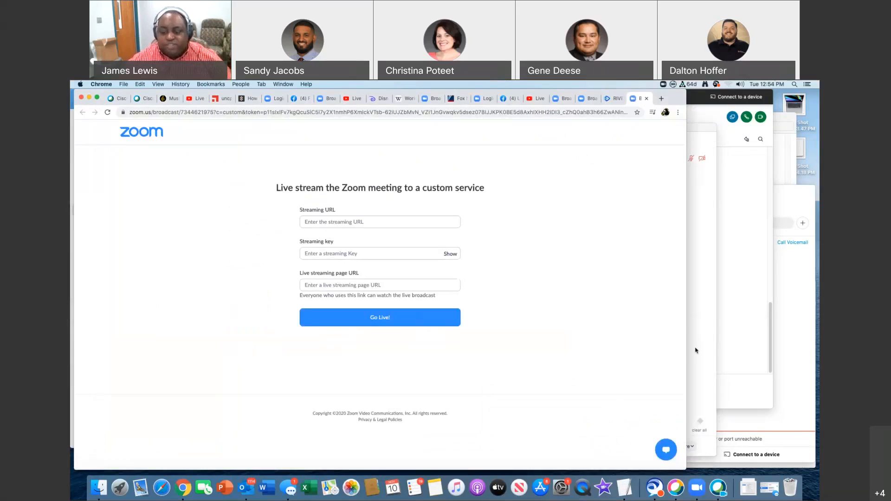
Return to the Zoom meeting and review its live streaming options without choosing one
click(720, 491)
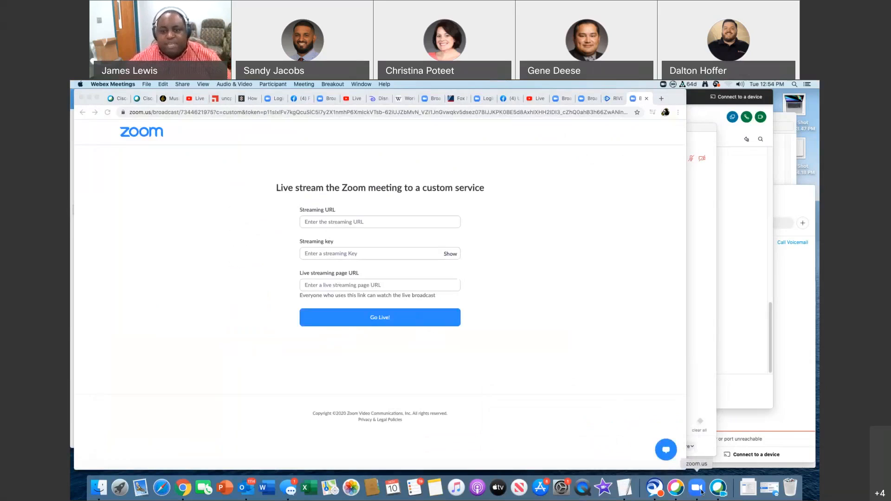
click(697, 487)
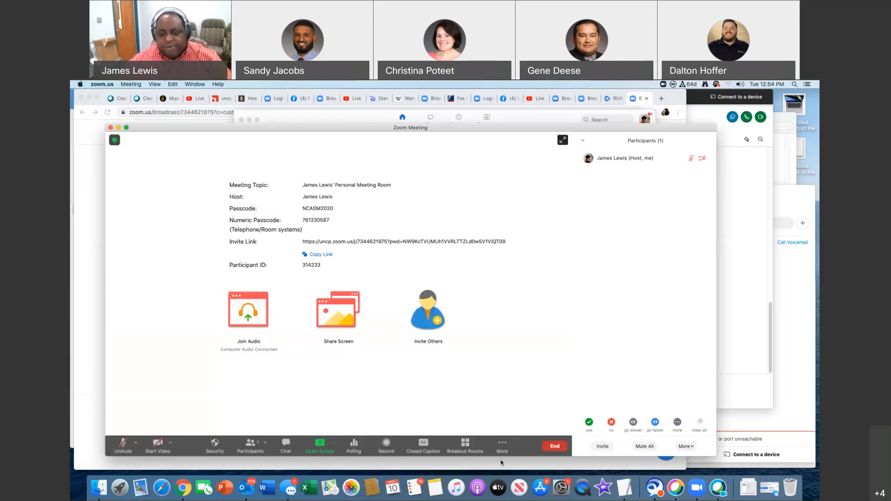
click(502, 446)
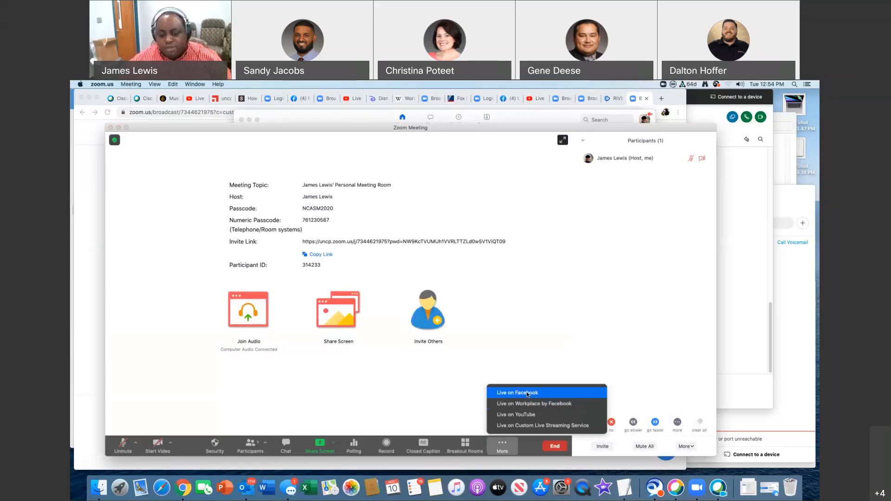
click(457, 404)
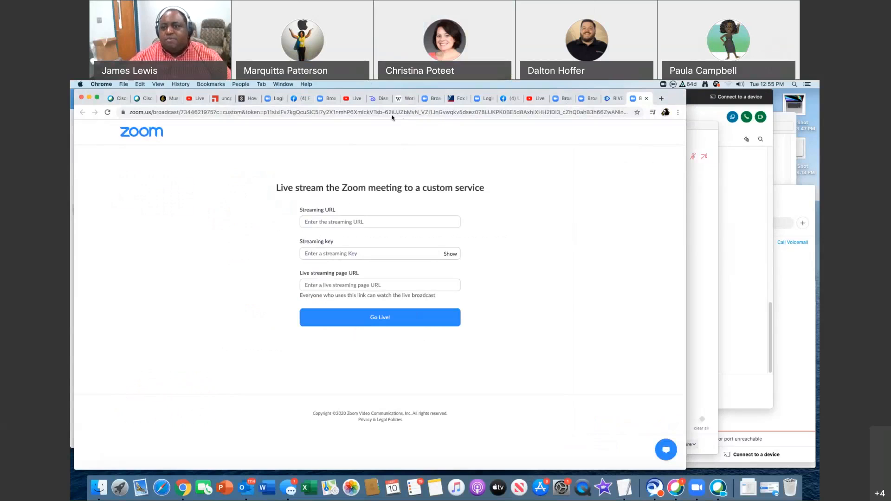
Reposition the browser window and examine the stream key and stream URL entries in YouTube Studio's stream settings
drag(672, 99, 679, 119)
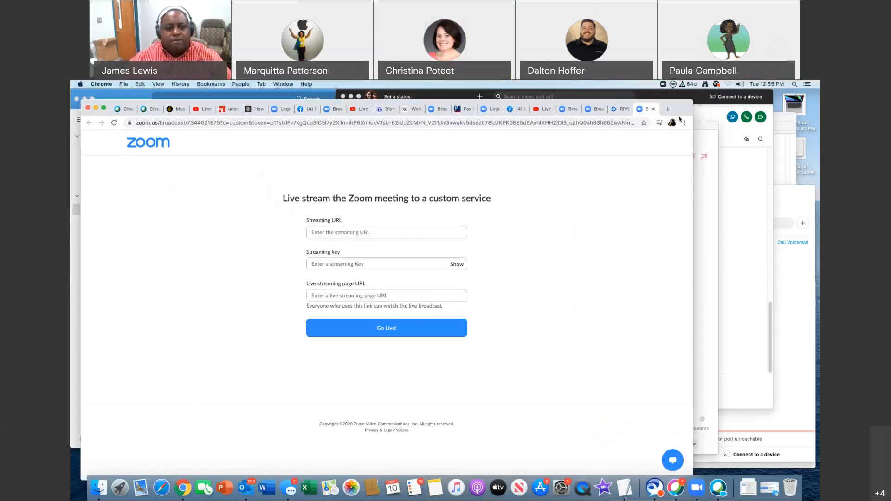
click(545, 123)
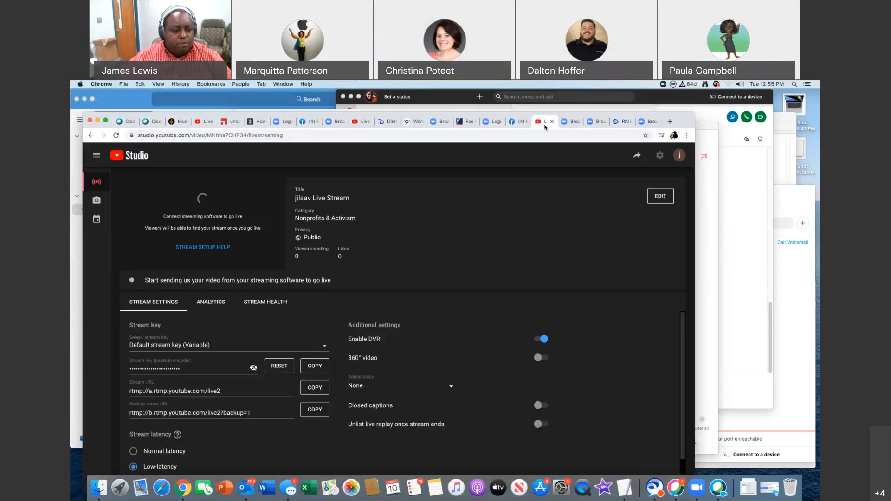
drag(287, 117, 290, 111)
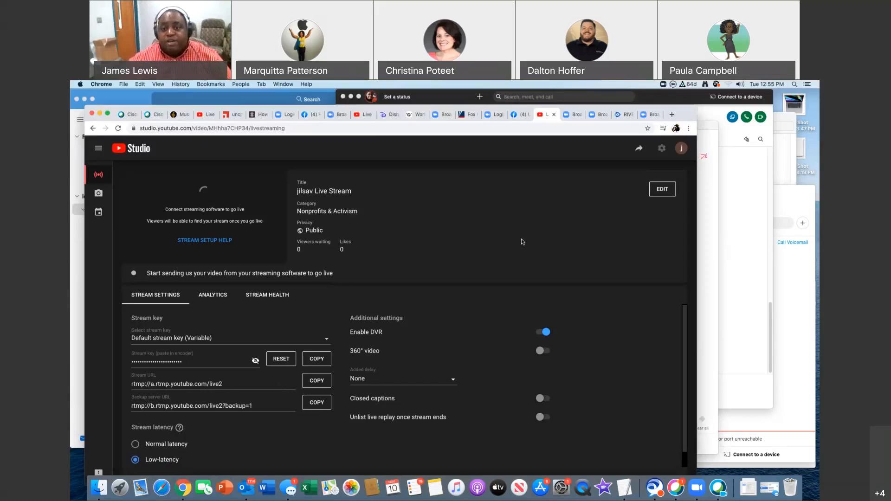
click(519, 115)
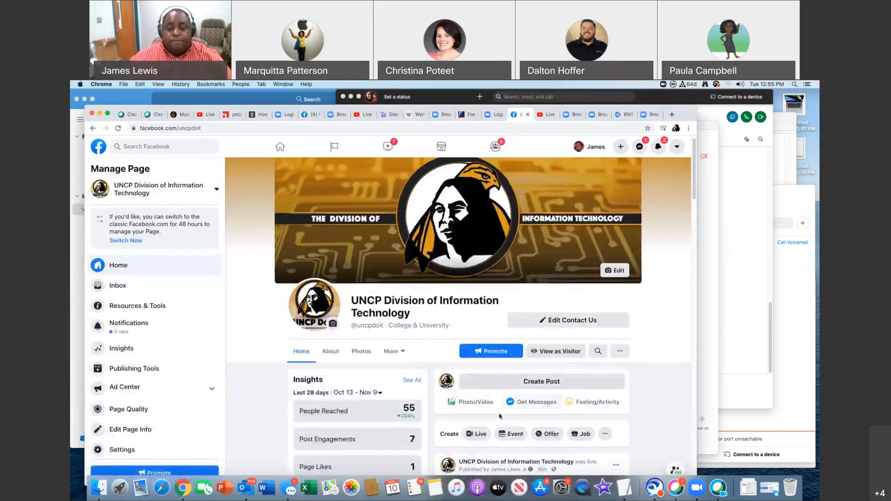
click(477, 434)
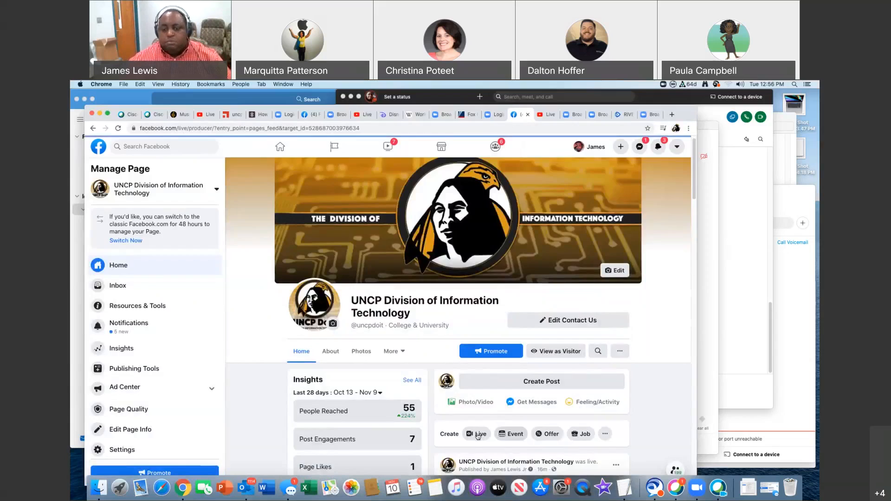
click(697, 488)
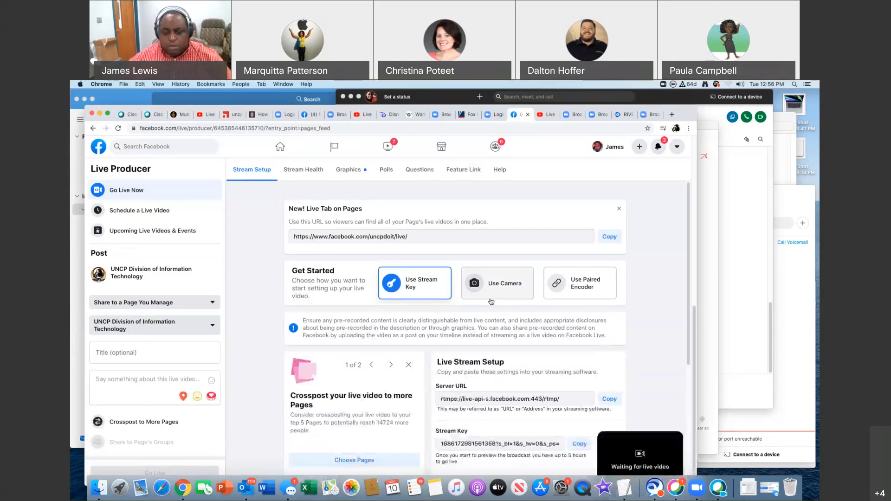
scroll(515, 353, down, 3)
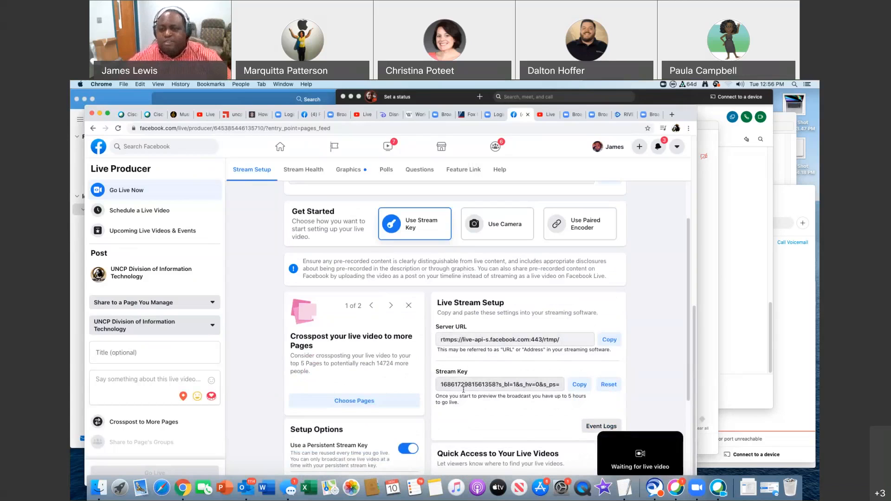
Review YouTube Studio's stream settings and Castr's Rivers of Life stream source, and return to Zoom's custom streaming form
click(550, 117)
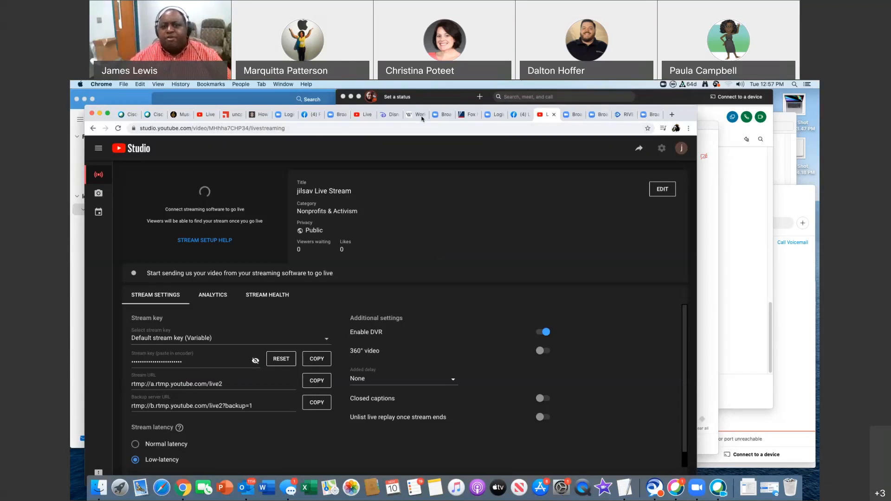
click(616, 117)
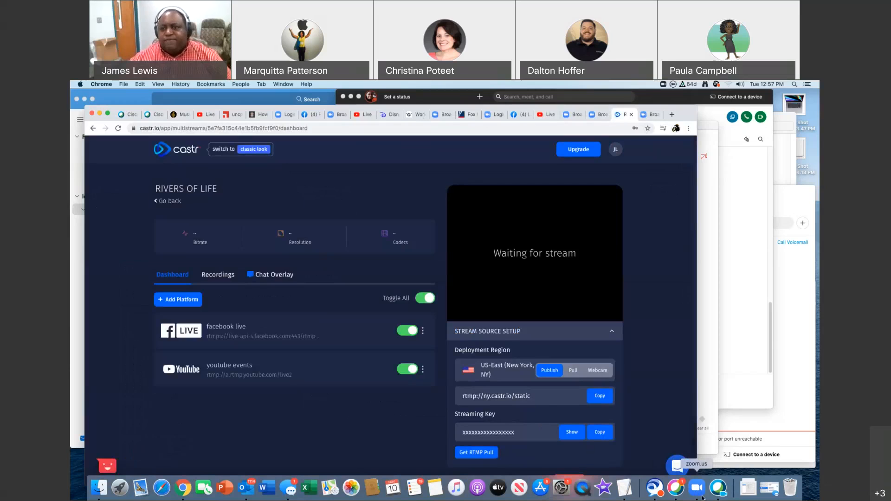
click(652, 114)
click(370, 301)
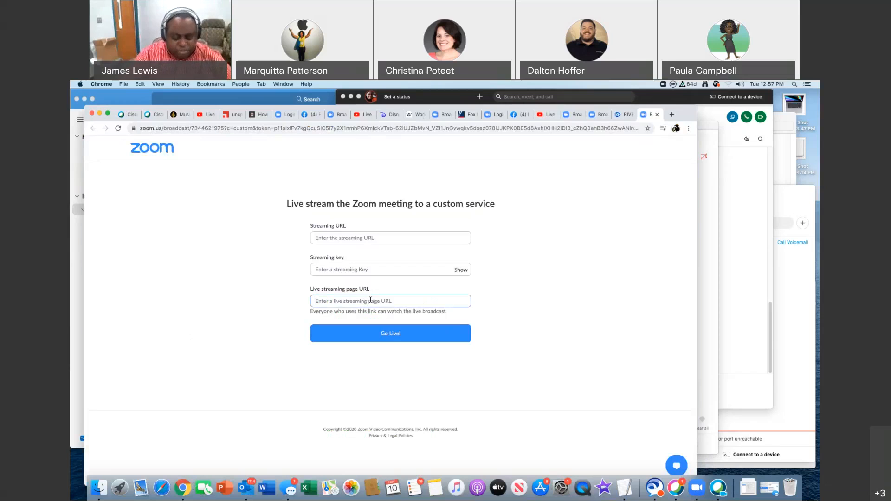
text(www.)
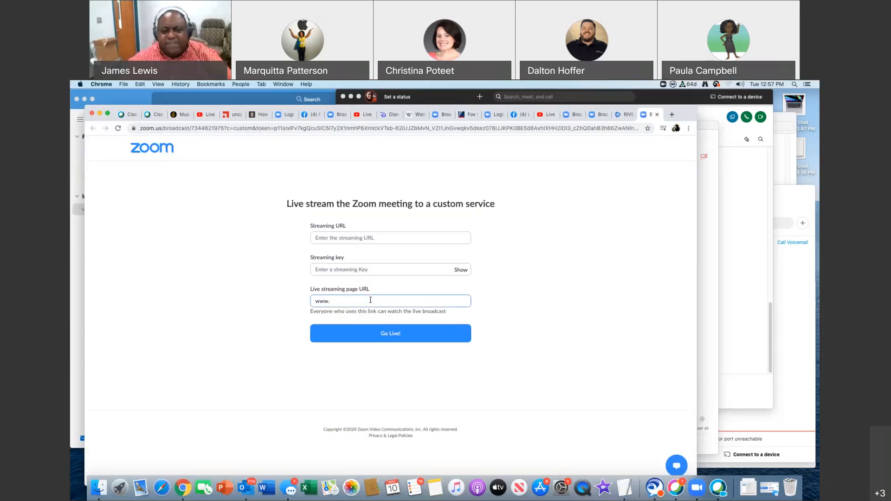
drag(332, 301, 310, 301)
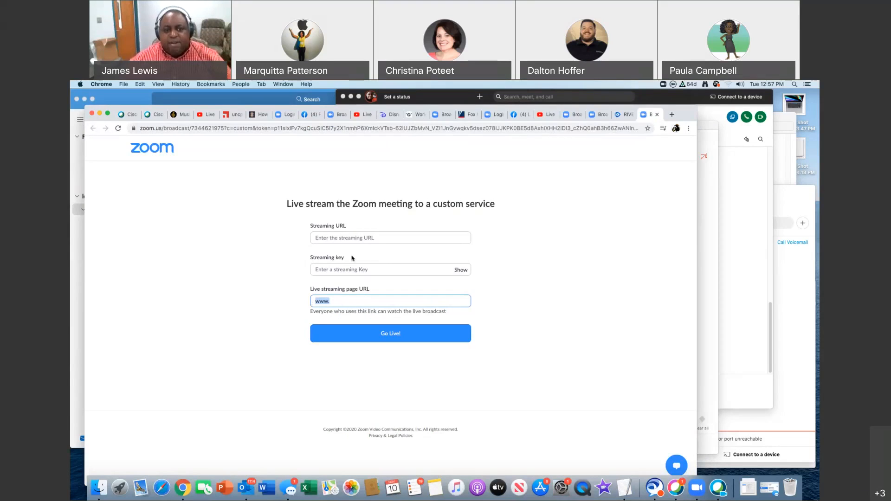
click(352, 237)
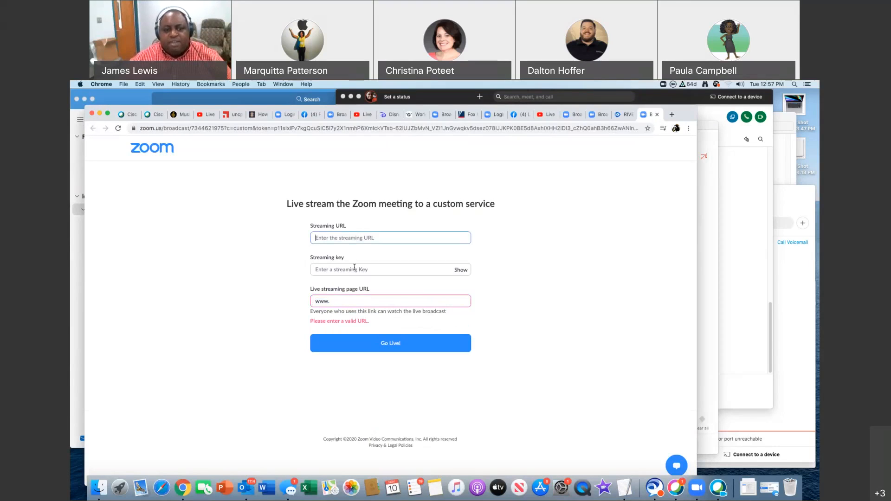
click(355, 268)
drag(335, 302, 297, 299)
key(BackSpace)
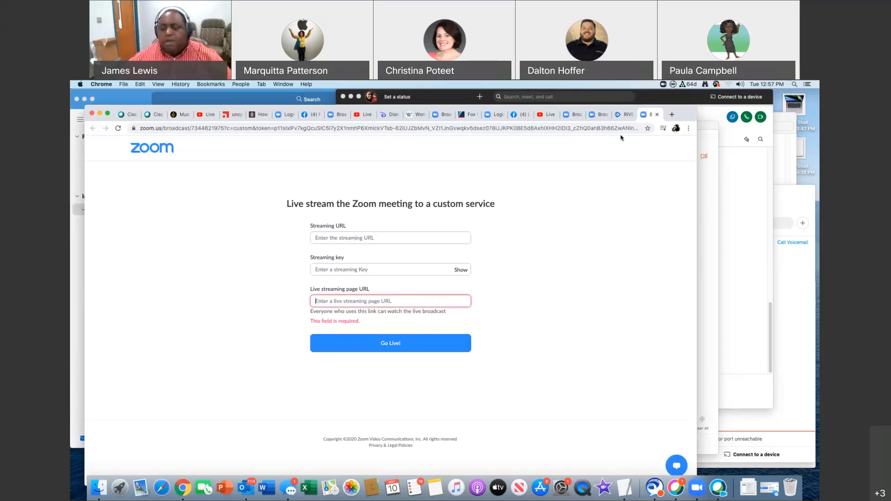
Return to the Zoom meeting and choose Live on Custom Live Streaming Service to open a fresh custom streaming form
click(697, 489)
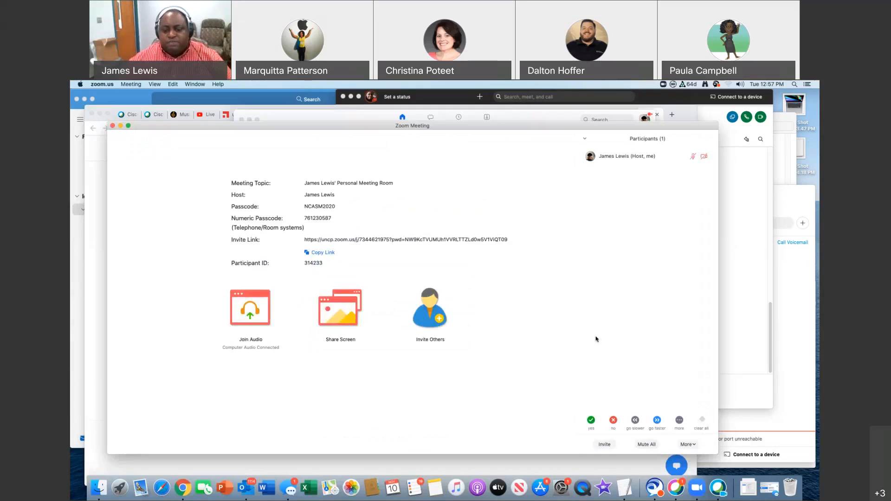
click(506, 446)
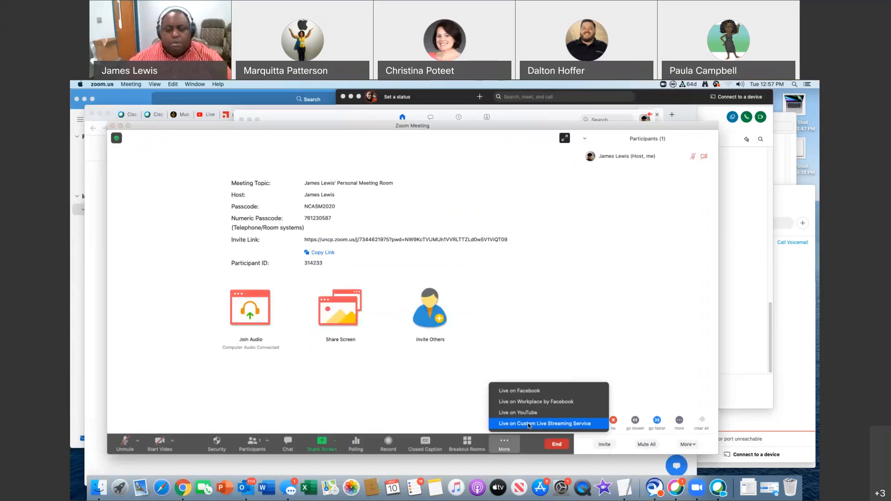
click(528, 423)
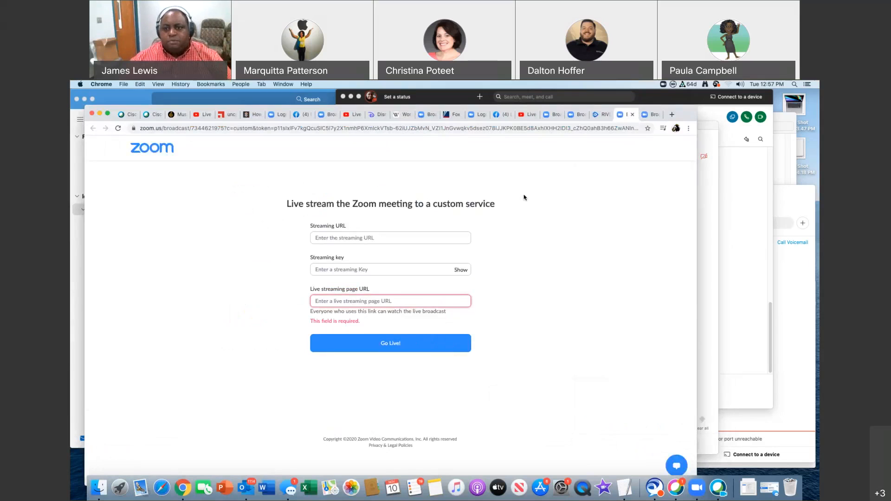
Copy the streaming key from Castr's Rivers of Life stream source and paste it into the new Zoom form's Streaming key field
click(600, 116)
click(599, 396)
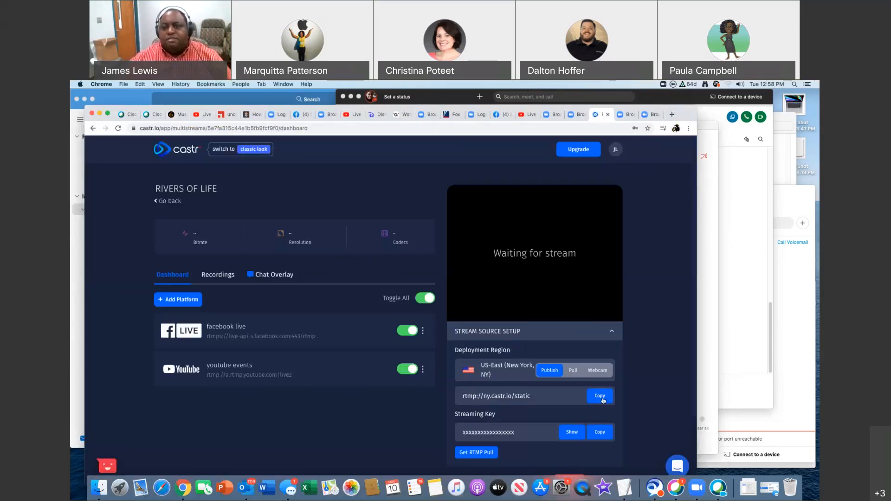
click(648, 116)
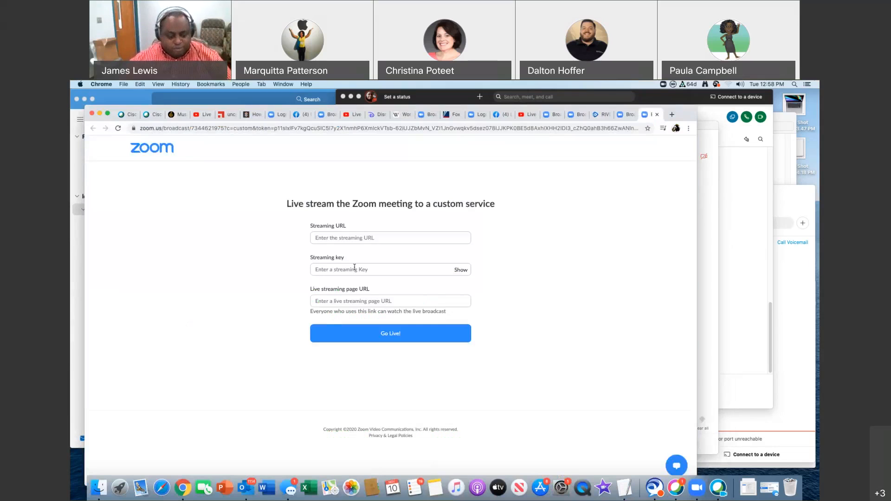
click(354, 268)
key(super+v)
key(Tab)
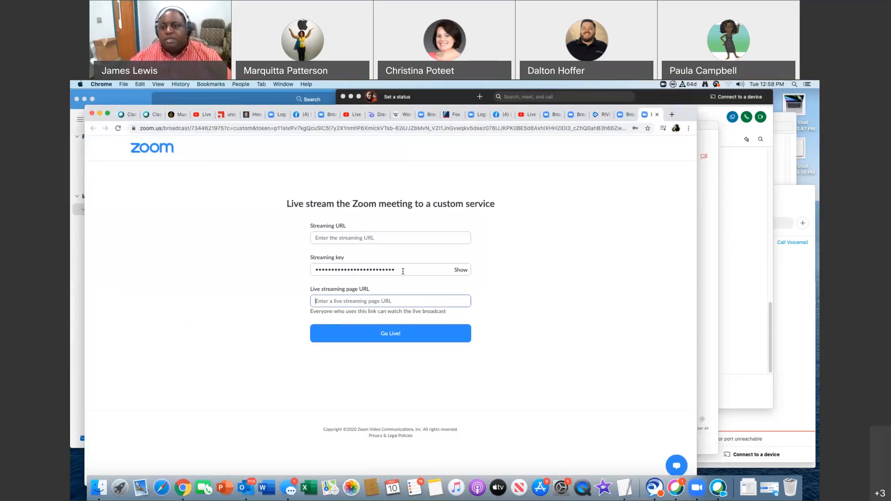
Copy Castr's stream address rtmp://ny.castr.io/static into the Streaming URL field of the Zoom form that already holds the key
click(631, 116)
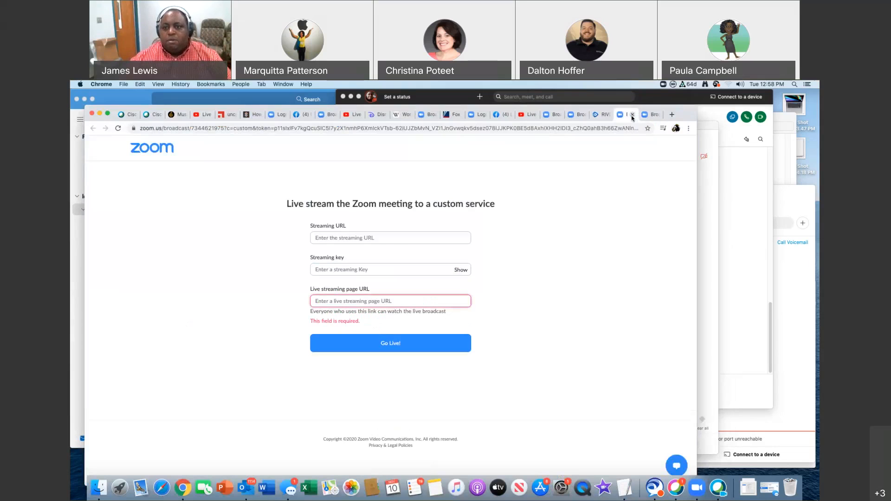
click(602, 116)
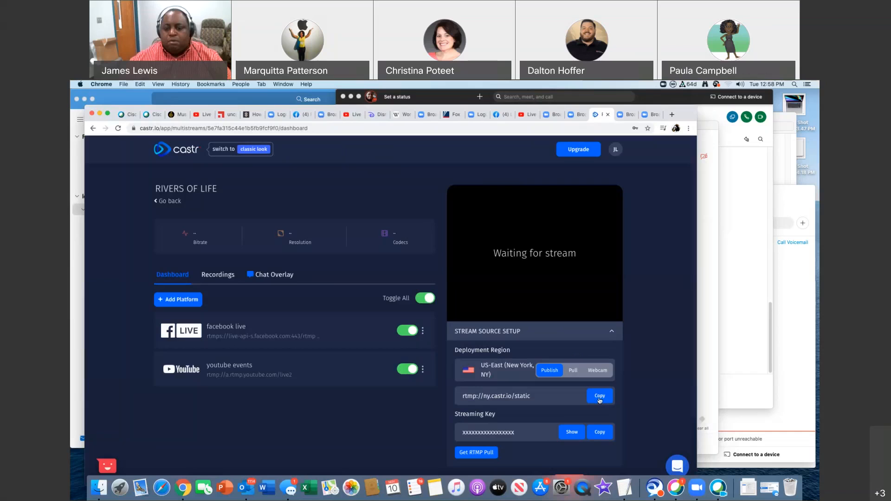
click(599, 397)
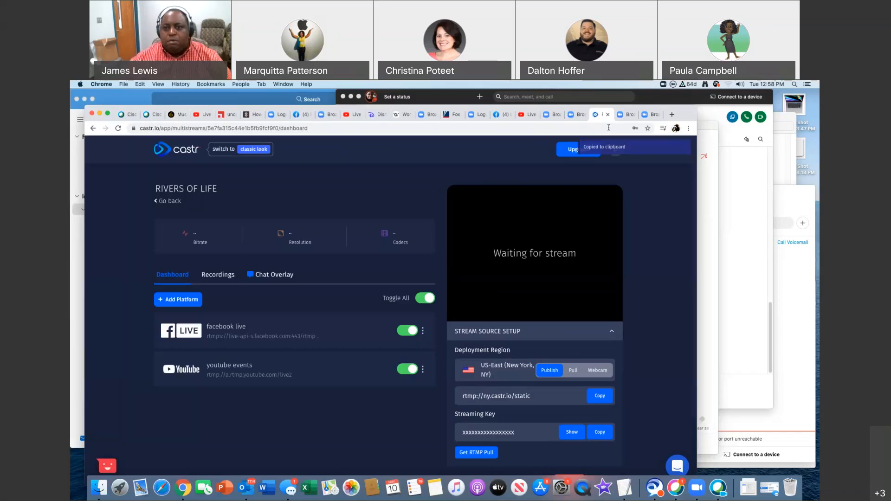
click(583, 116)
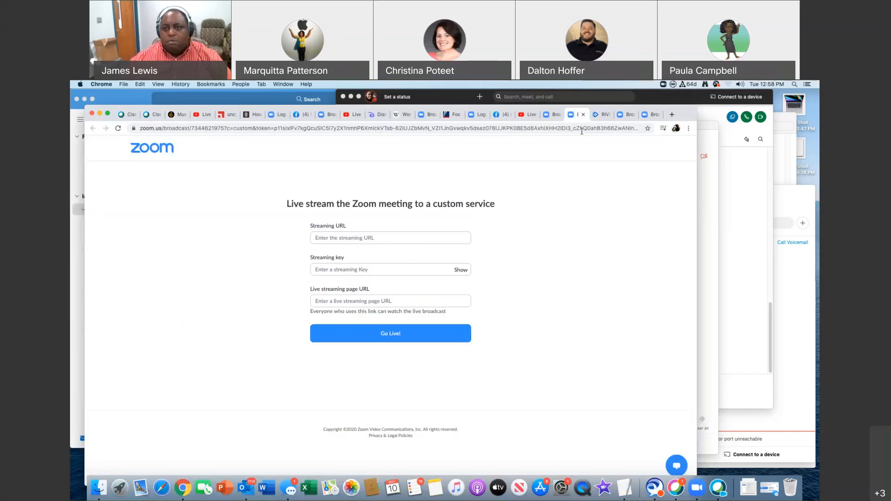
click(626, 115)
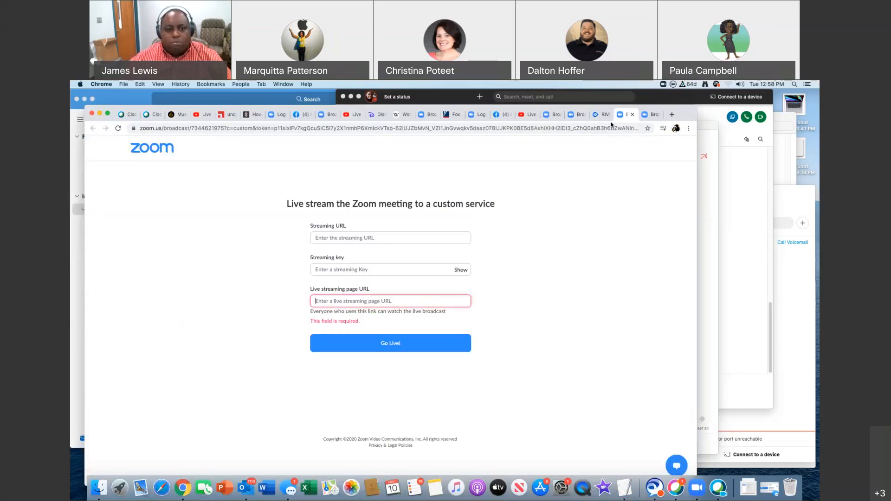
click(652, 114)
key(super+v)
Try to go live with livinghopekinston.org as the live streaming page URL, re-enter the address, and clear the field
click(348, 301)
text(livinghopekinston.)
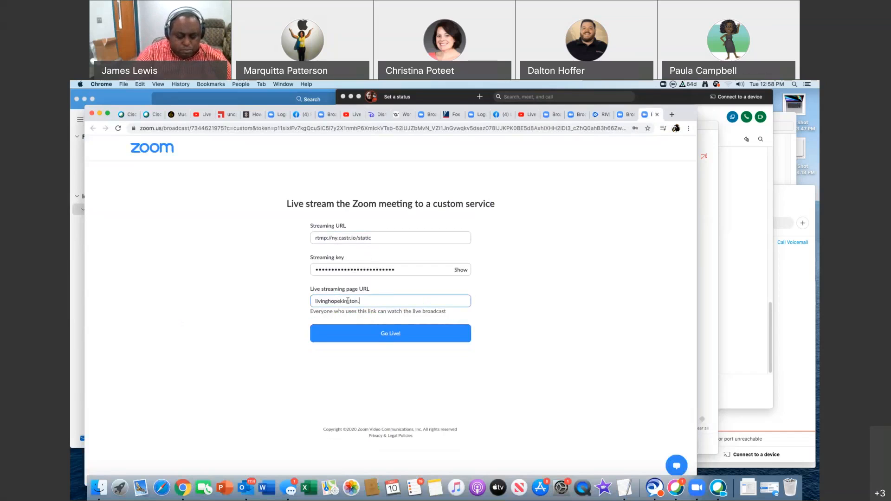
text(org)
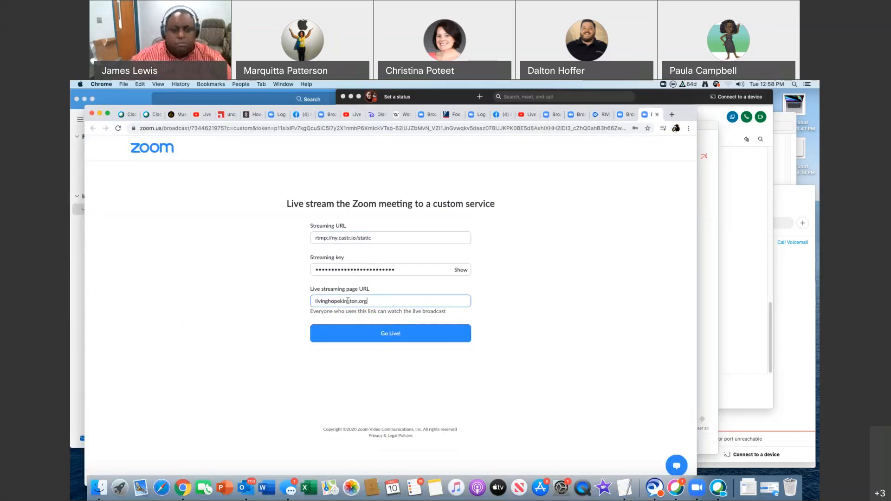
click(380, 334)
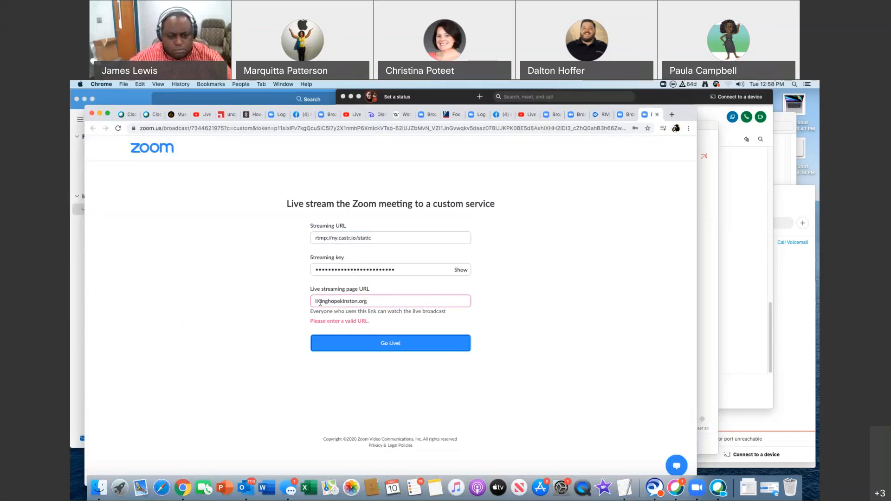
drag(380, 302, 315, 296)
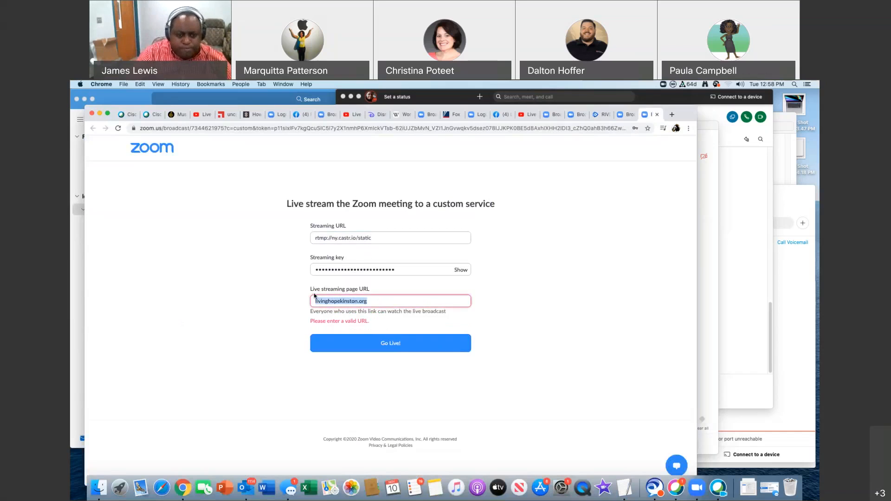
key(BackSpace)
text(livinghopekinston.org)
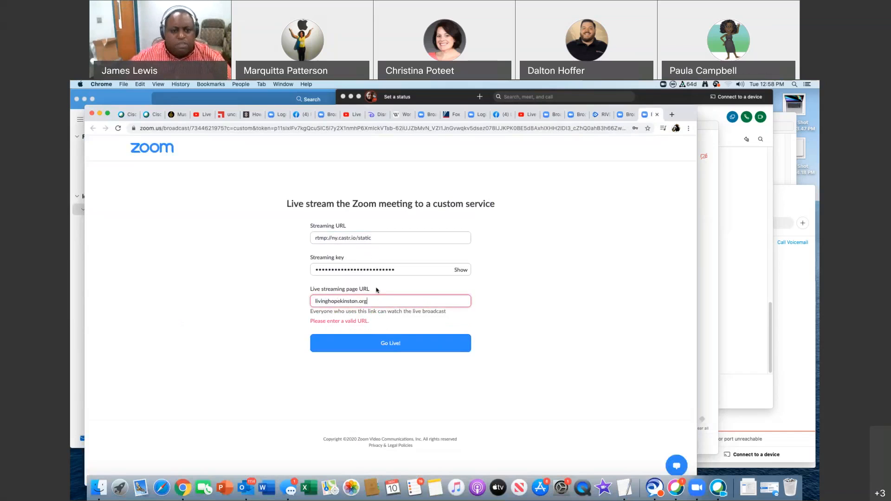
drag(389, 302, 294, 291)
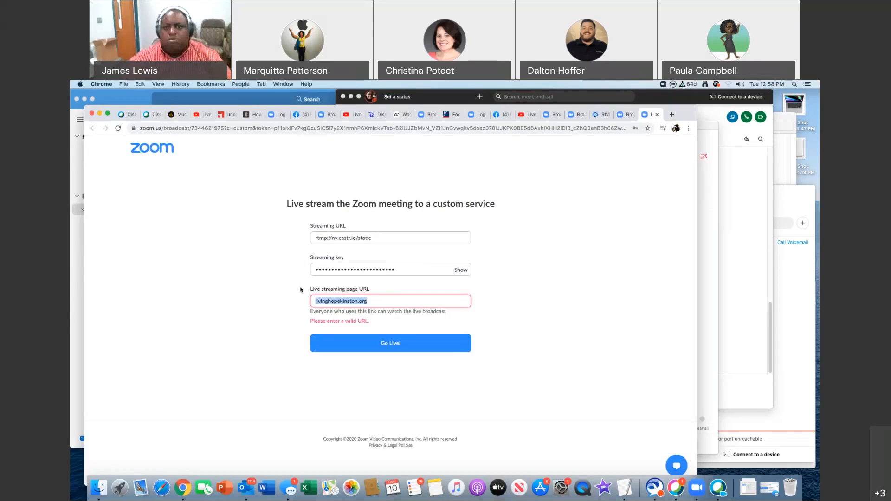
key(BackSpace)
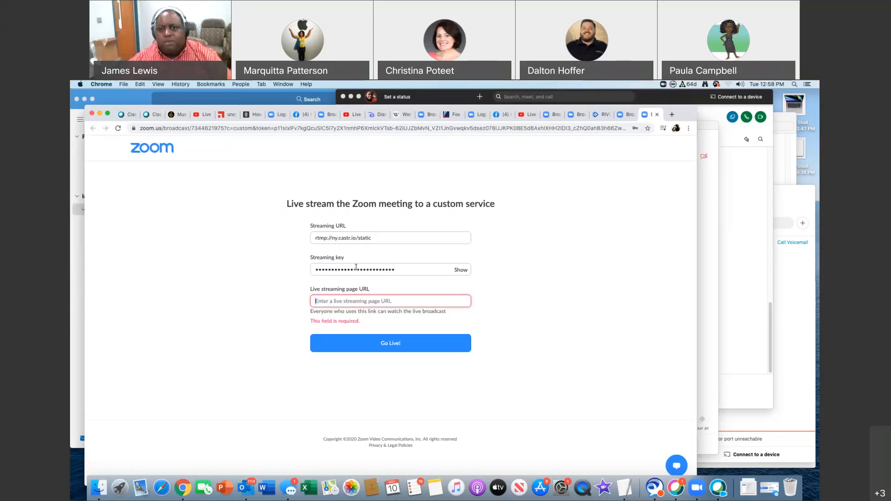
click(498, 114)
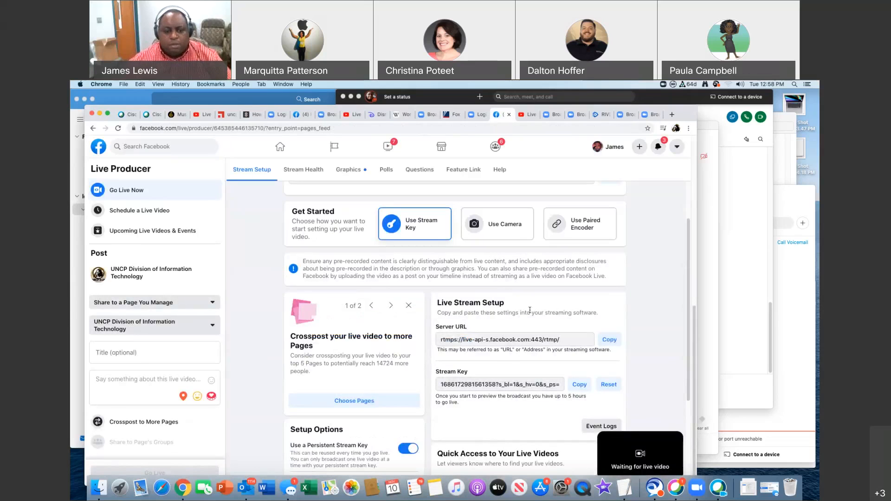
scroll(529, 310, down, 3)
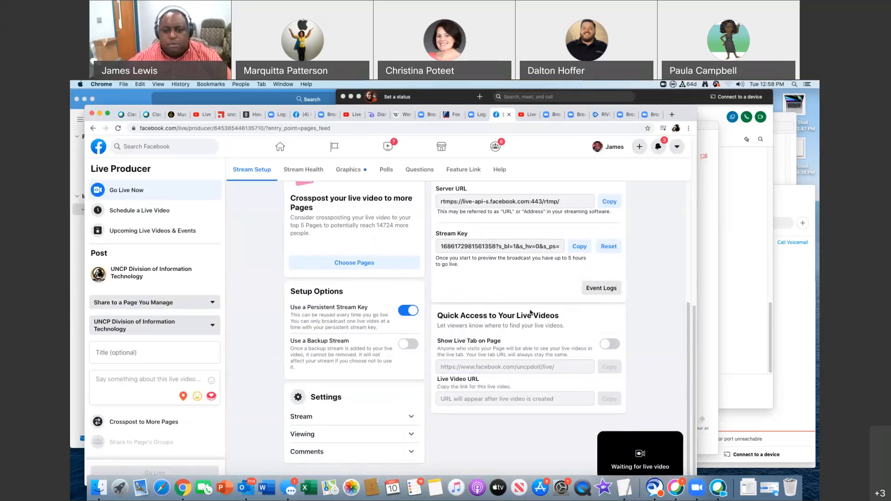
click(609, 345)
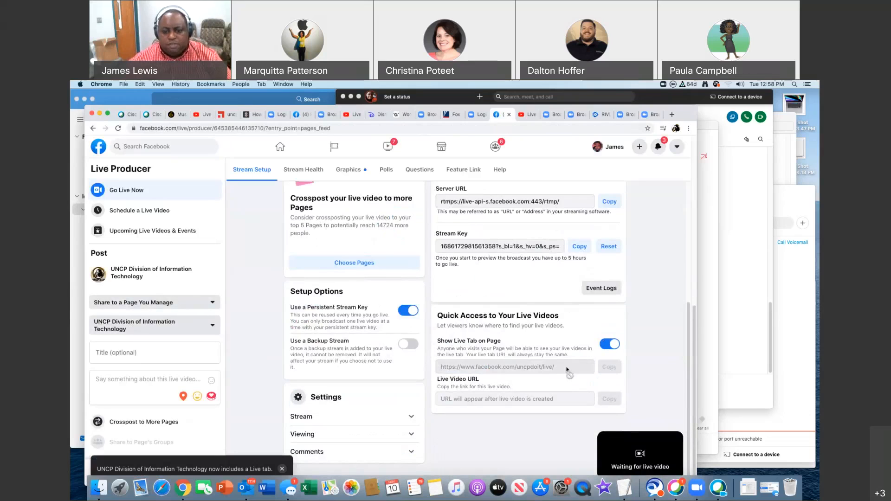
drag(567, 370, 432, 367)
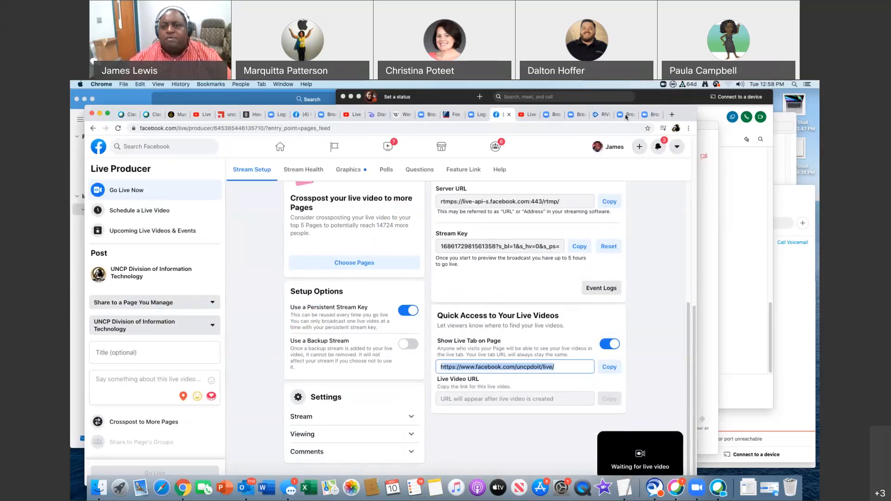
Paste the copied Facebook live tab address as the Zoom form's live streaming page URL and start the live stream
click(599, 115)
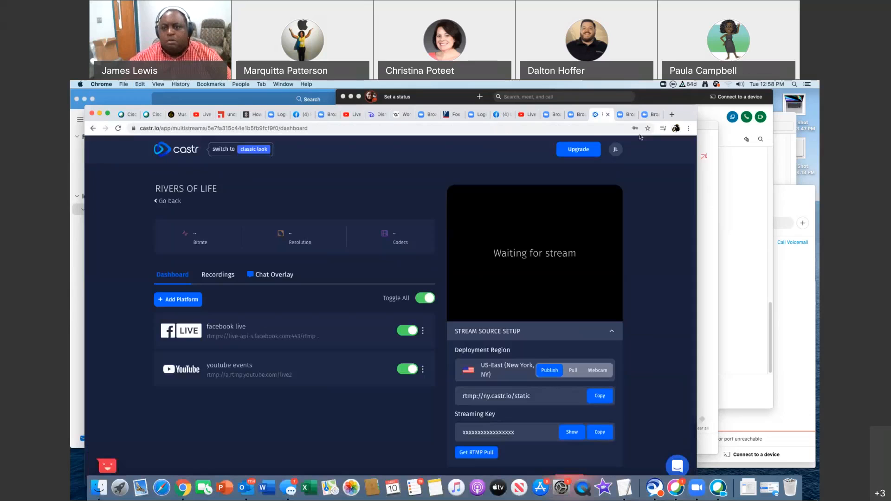
click(646, 115)
click(378, 299)
key(cmd+v)
click(381, 333)
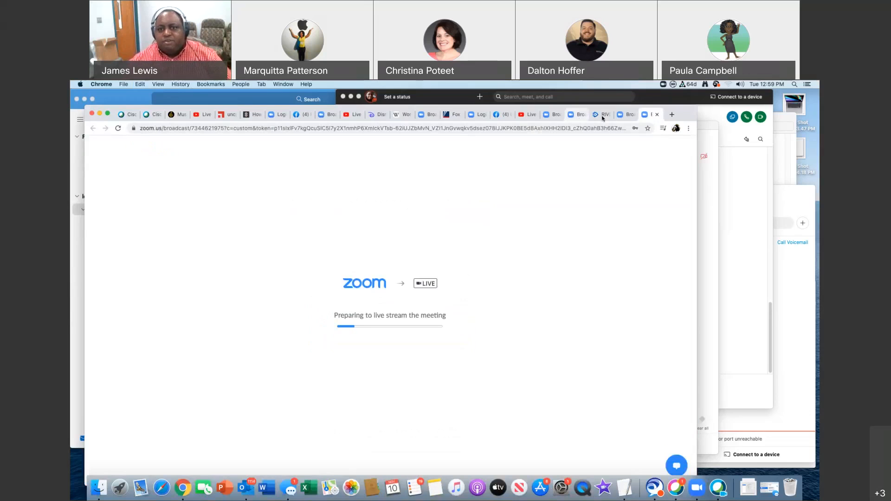
Review Facebook's live tab address and YouTube Studio's stream settings, and return to Zoom's live stream preparation page
click(501, 115)
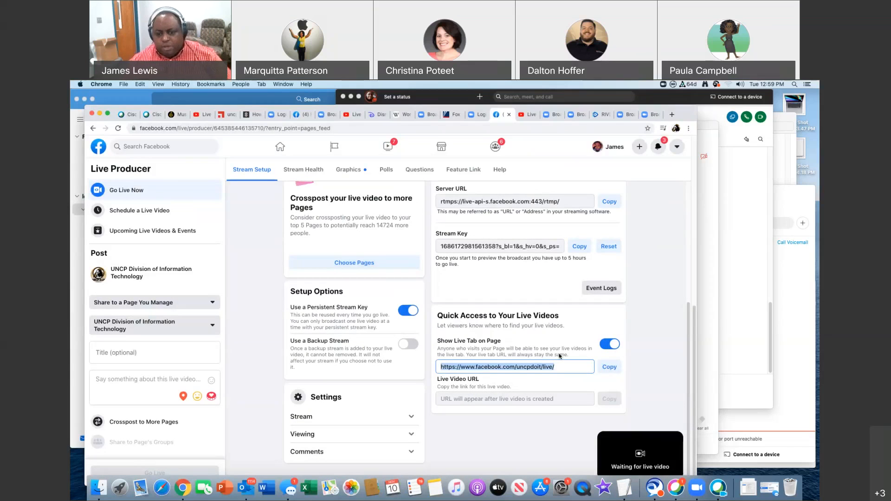
scroll(559, 356, up, 2)
scroll(559, 356, down, 2)
scroll(559, 355, up, 5)
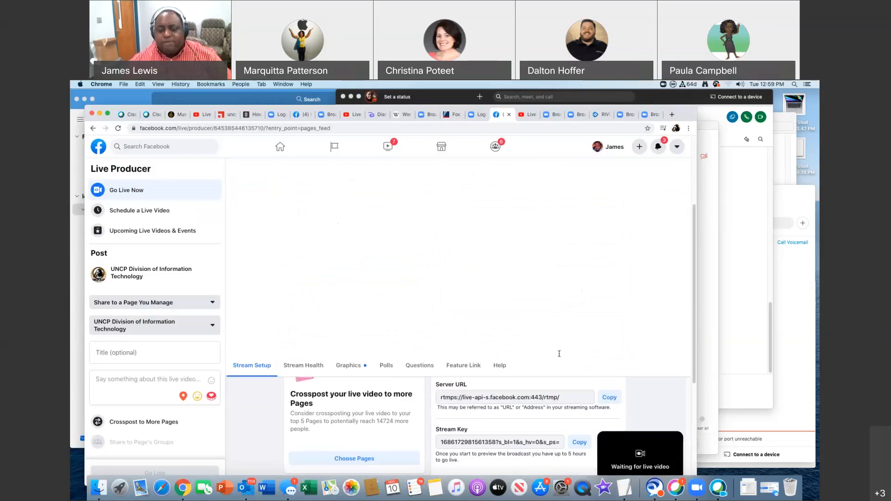
scroll(559, 353, down, 4)
click(562, 367)
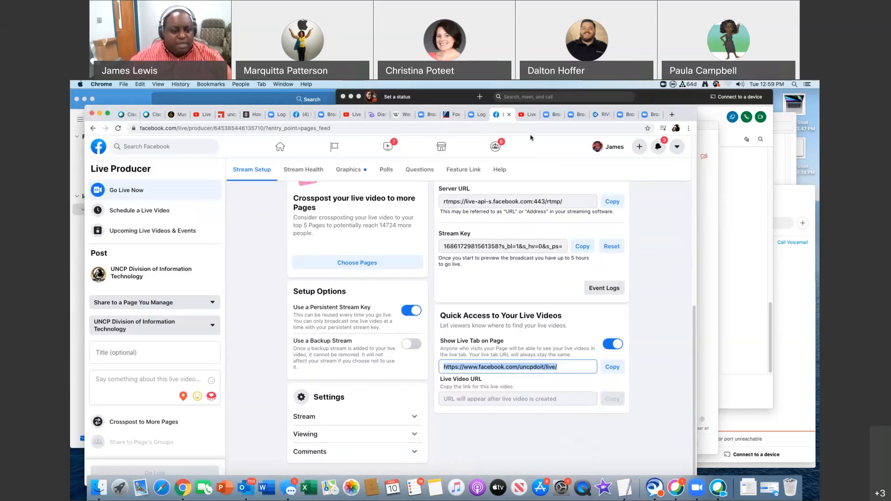
click(526, 114)
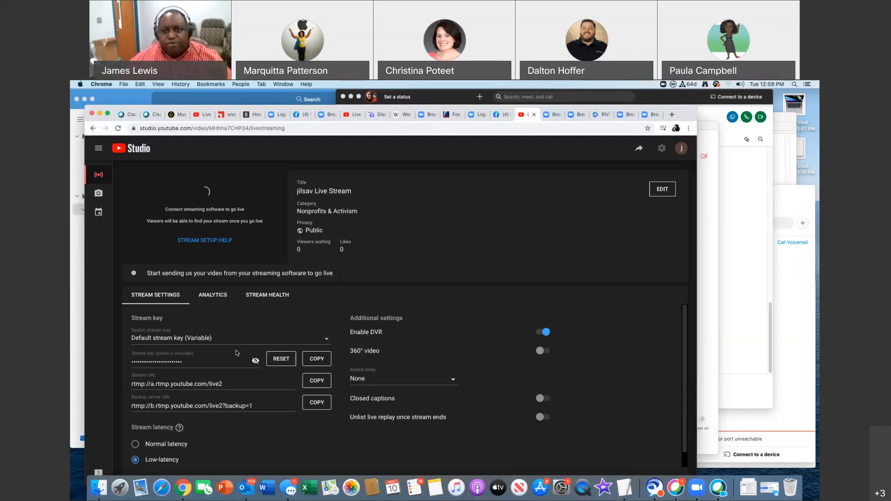
click(505, 116)
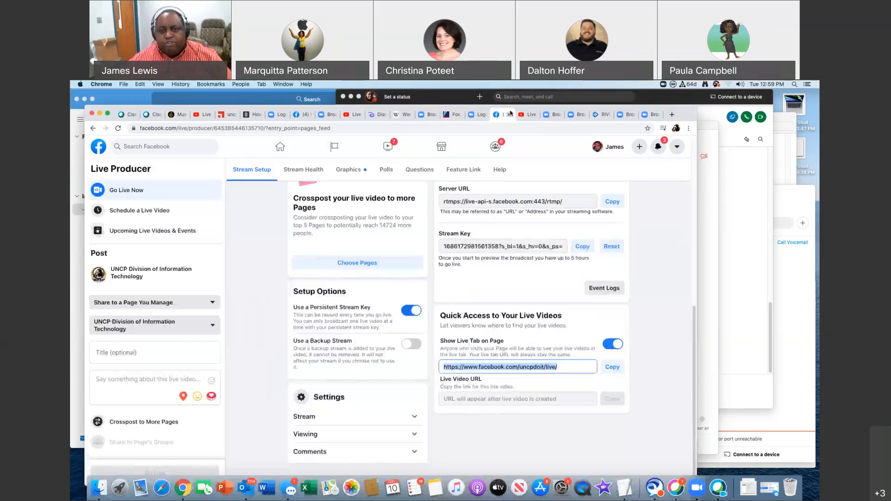
click(650, 115)
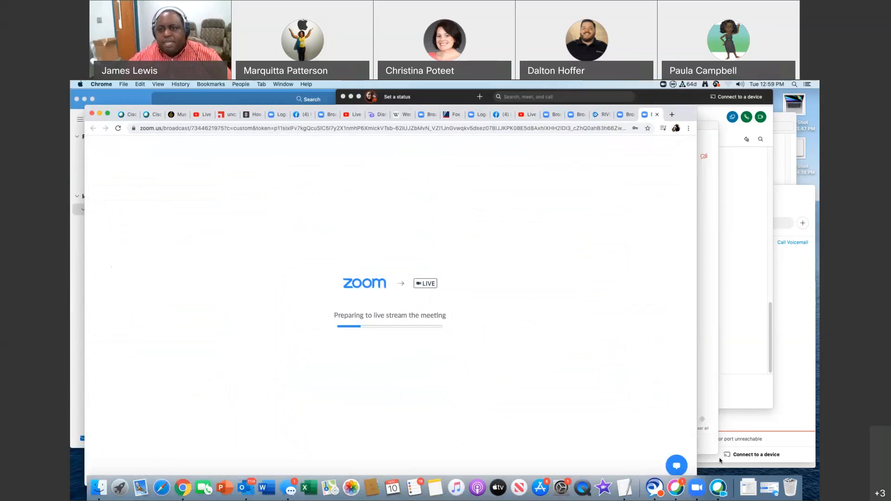
Switch to Castr's RIVERS OF LIFE dashboard, check the Zoom meeting window, and reload the dashboard to look for the incoming stream
click(602, 114)
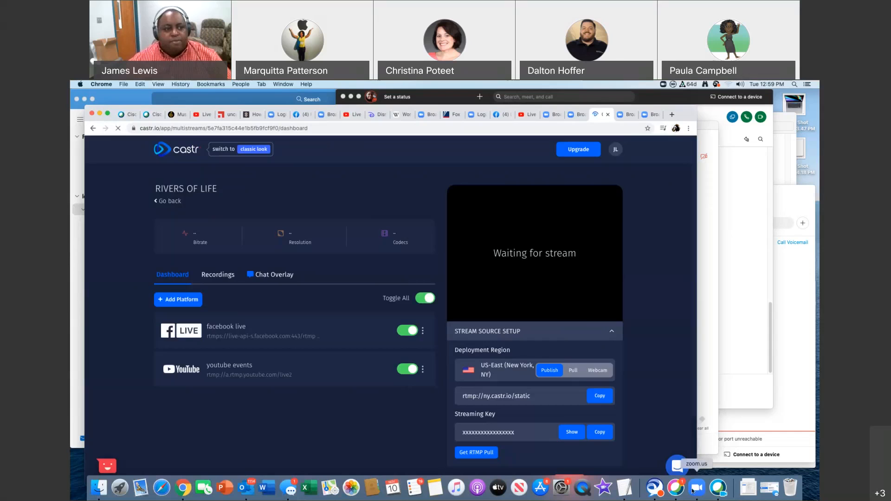
click(693, 491)
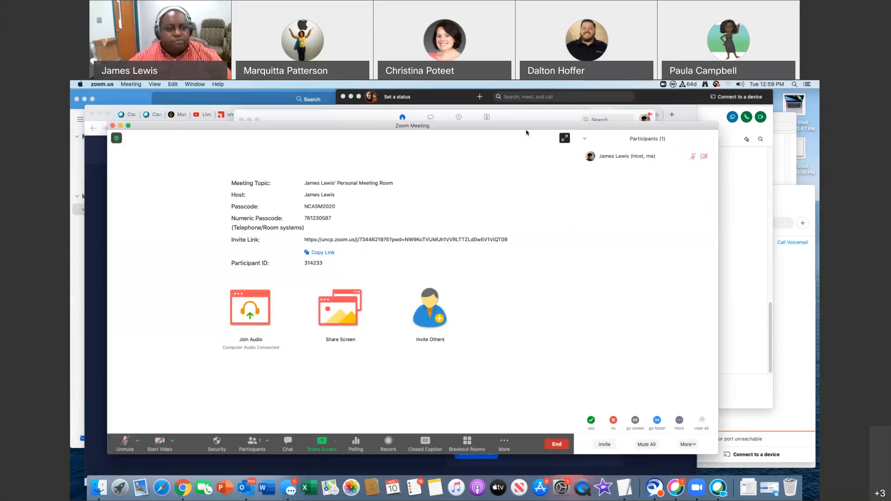
drag(512, 125, 526, 133)
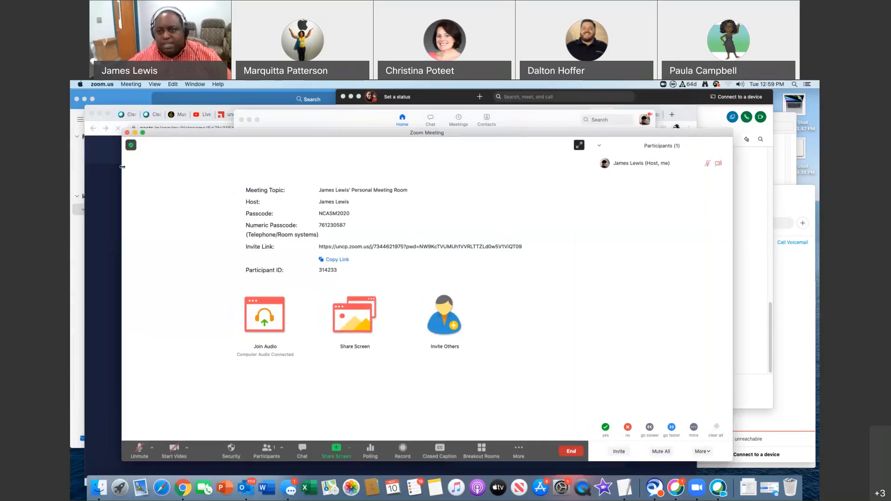
click(120, 167)
drag(684, 115, 683, 103)
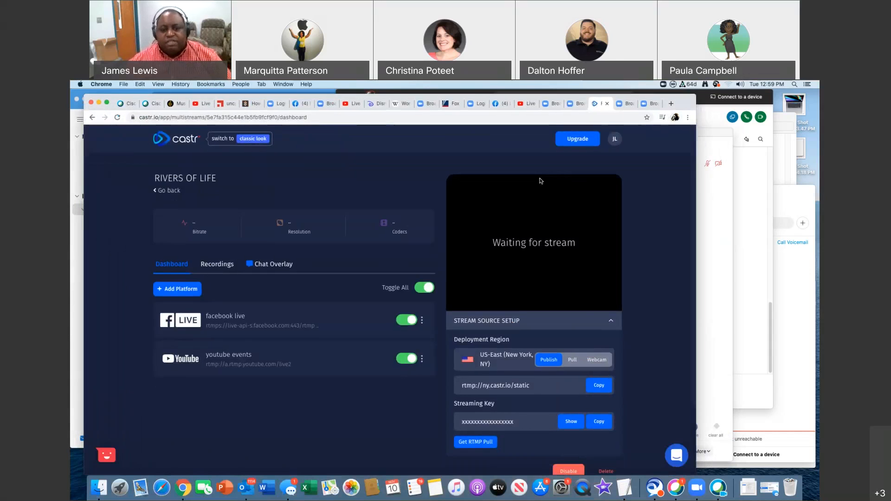
click(118, 118)
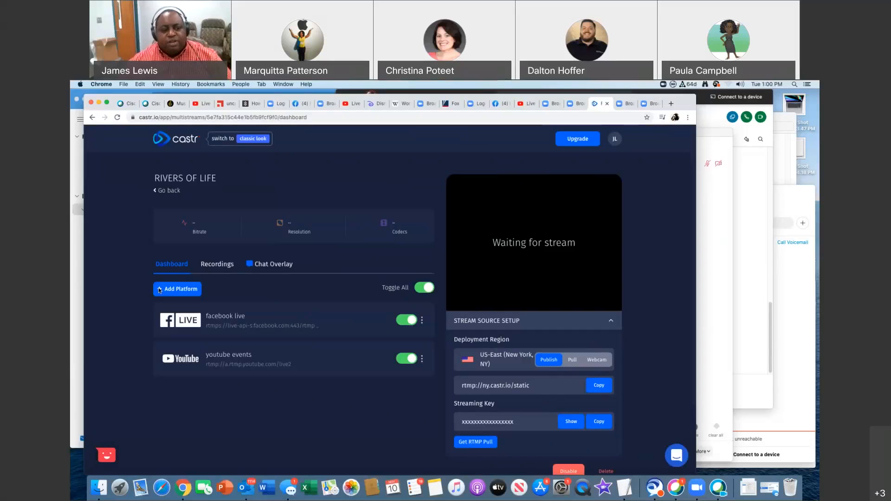
Review Castr's available publish platforms and the Facebook Live destination's streaming server and key settings, closing each one
click(183, 289)
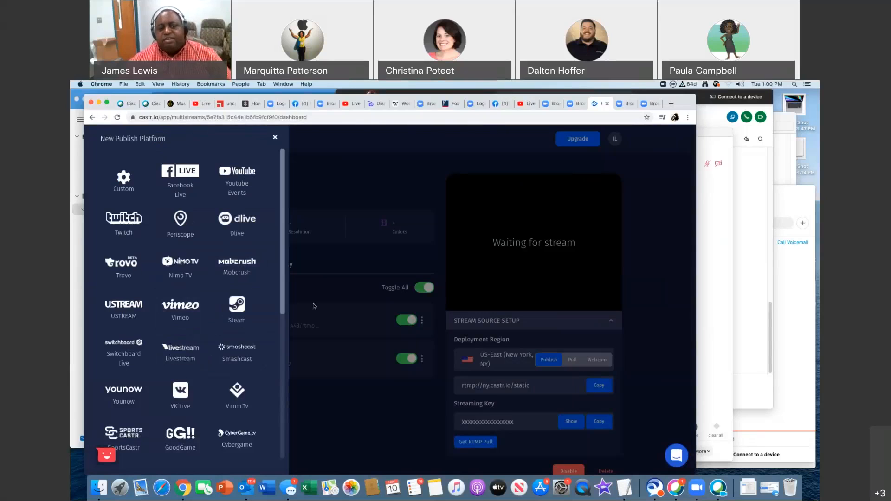
click(325, 307)
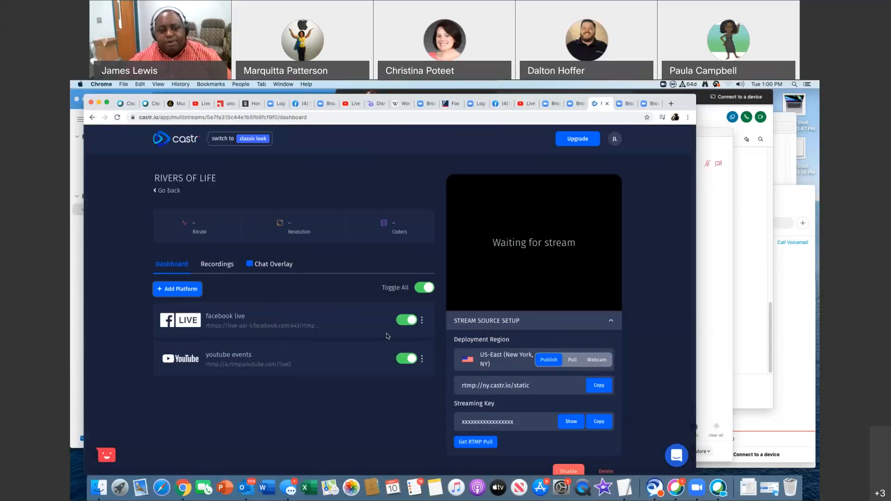
click(423, 324)
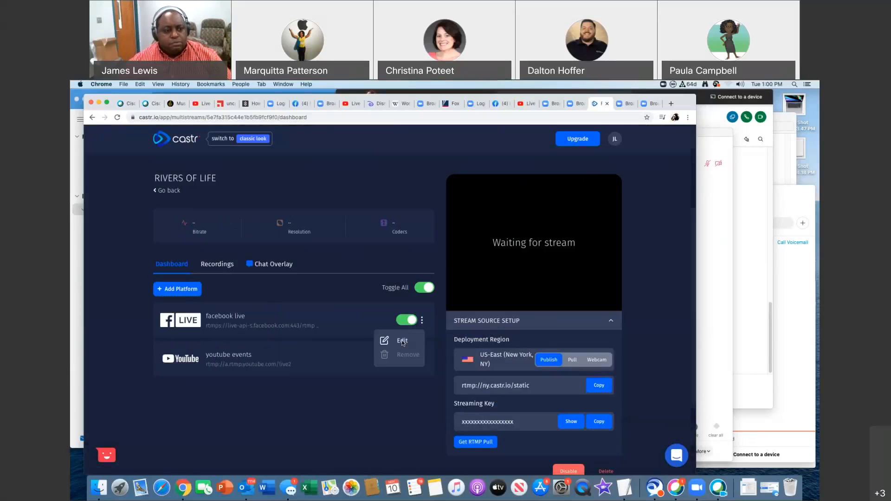
click(402, 341)
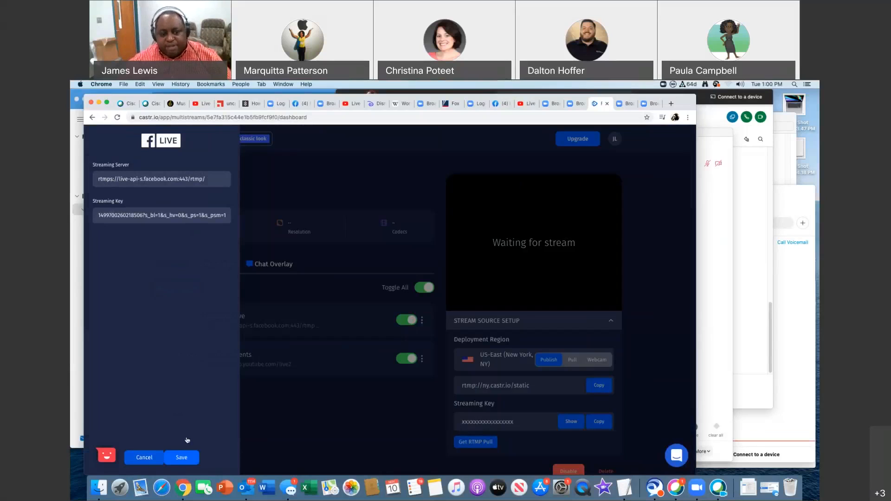
click(336, 417)
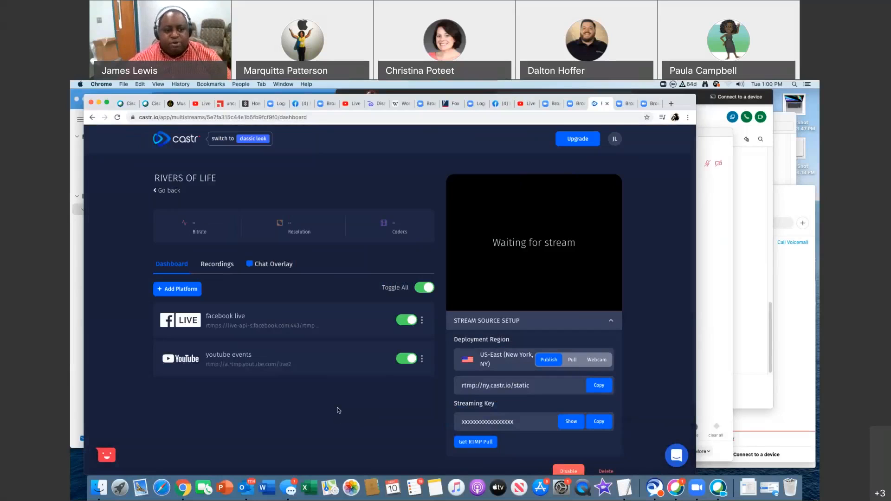